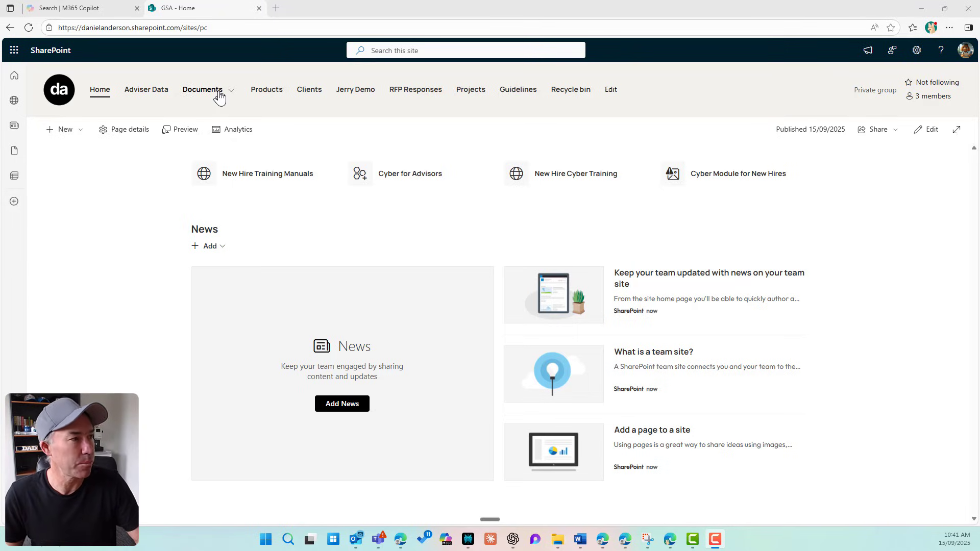
Step: Open the Training Manuals library and bring up its Automate > Rules options
mouse_move(219, 96)
left_click(217, 137)
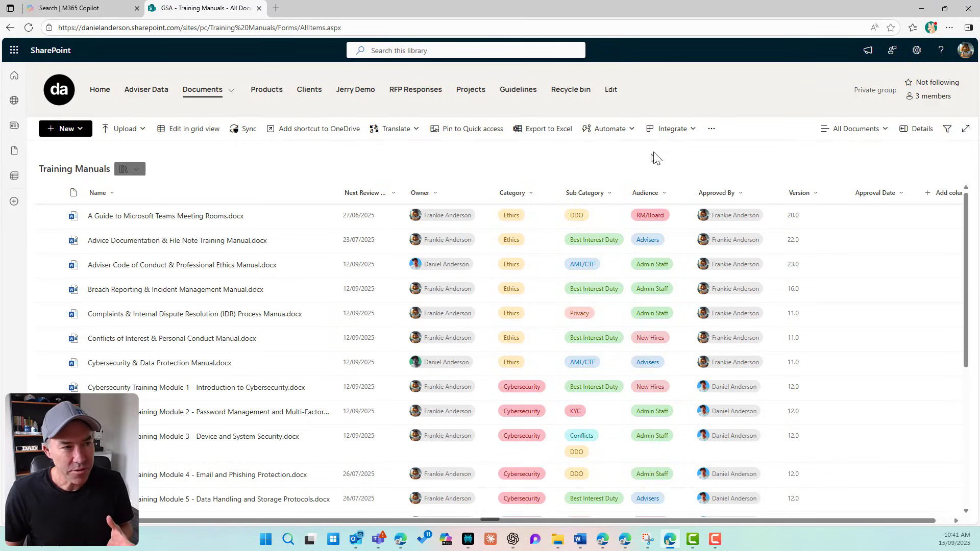
left_click(632, 132)
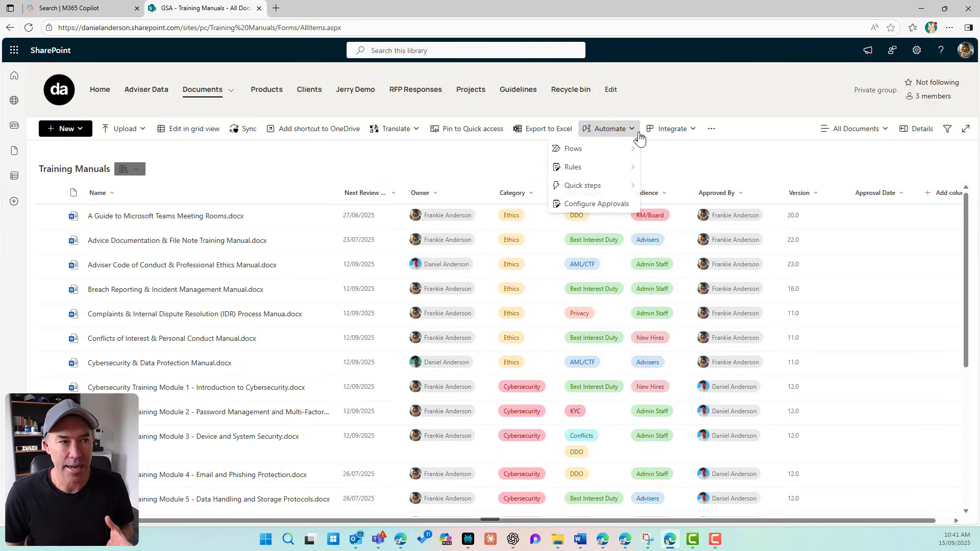
mouse_move(630, 168)
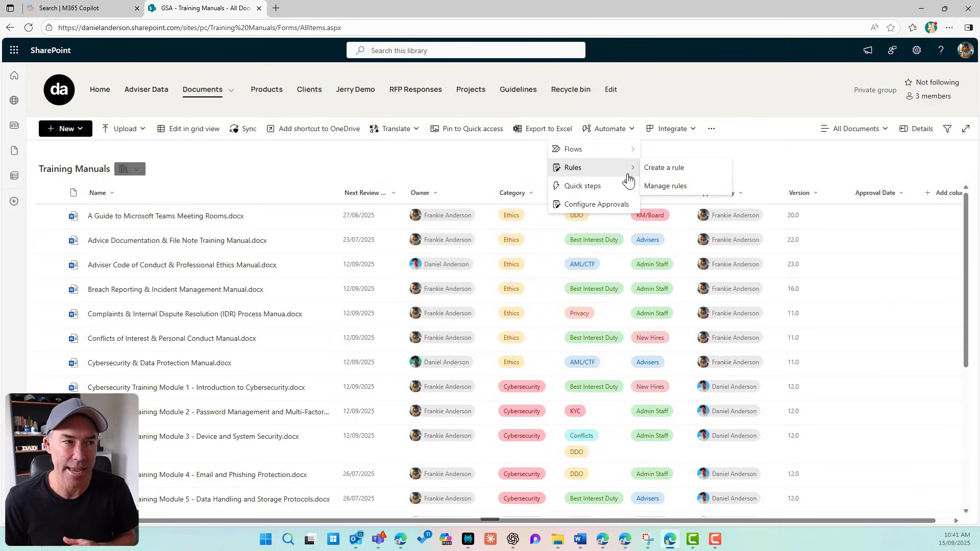
Step: Open Manage rules and test the new-file and 7-days-before-review rule toggles, leaving them off
left_click(661, 187)
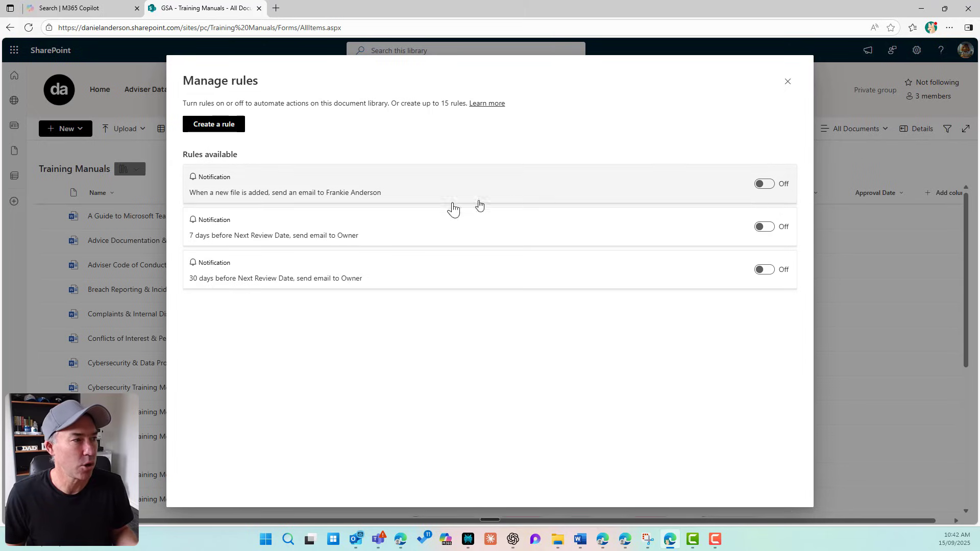
left_click(765, 185)
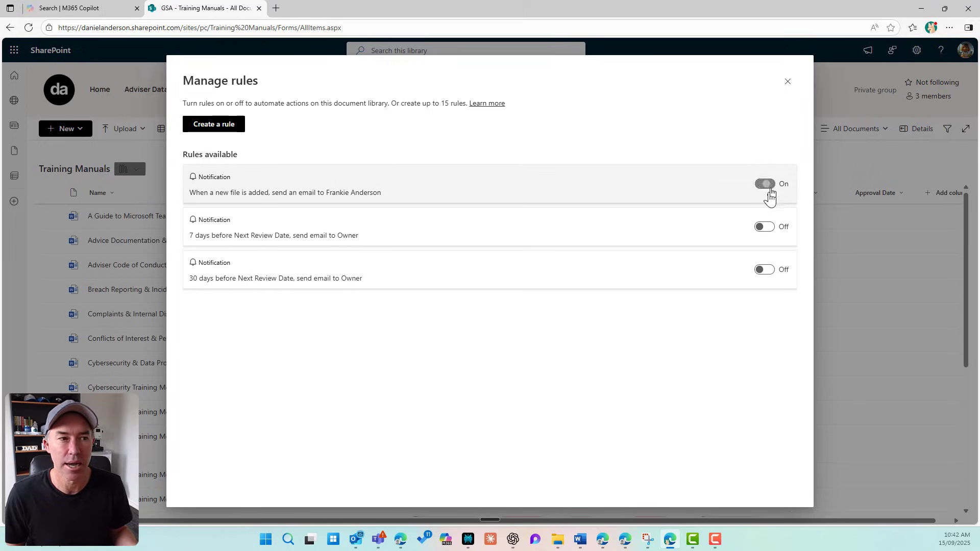
left_click(766, 228)
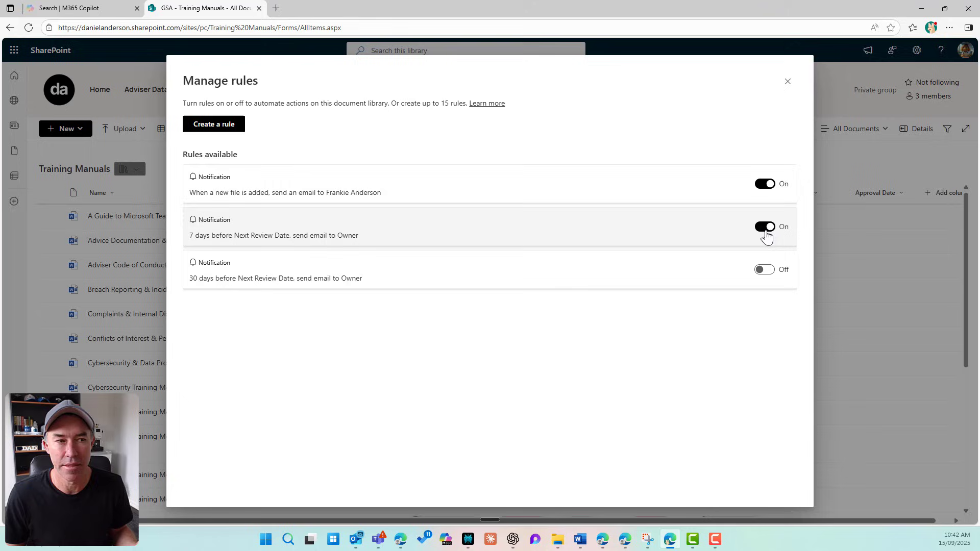
left_click(765, 185)
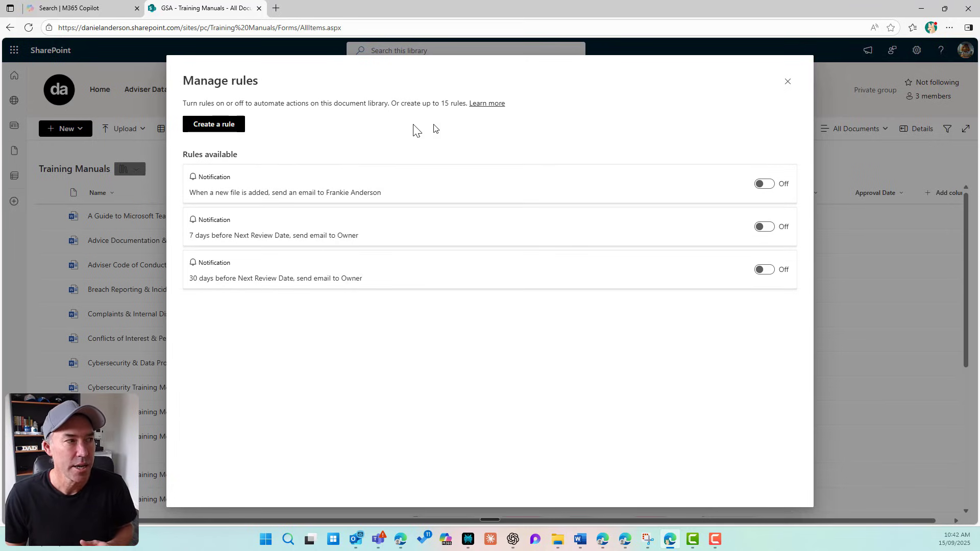
Step: Start a new rule using the 'A file or metadata is modified' trigger
left_click(224, 127)
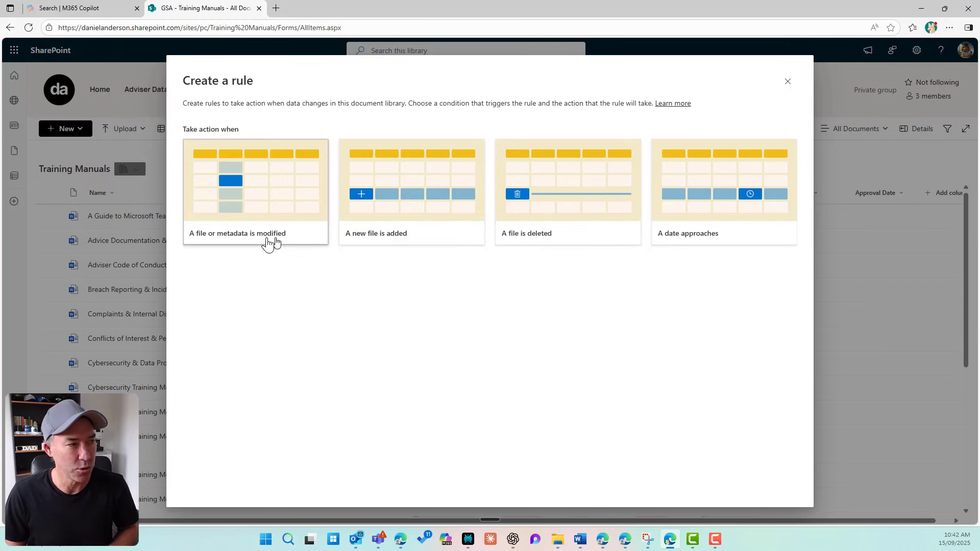
Step: Trigger the rule on file modification and make it watch the Category column
left_click(234, 213)
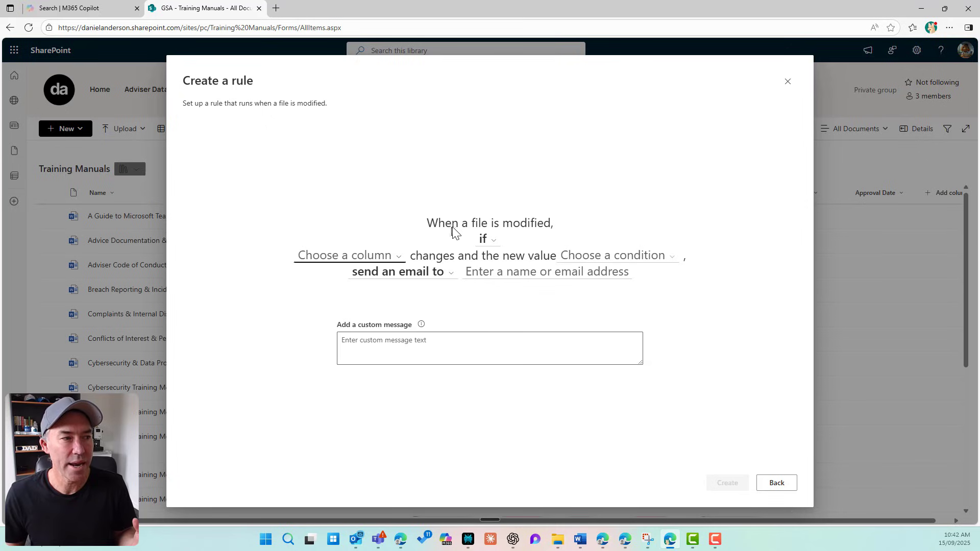
left_click(498, 245)
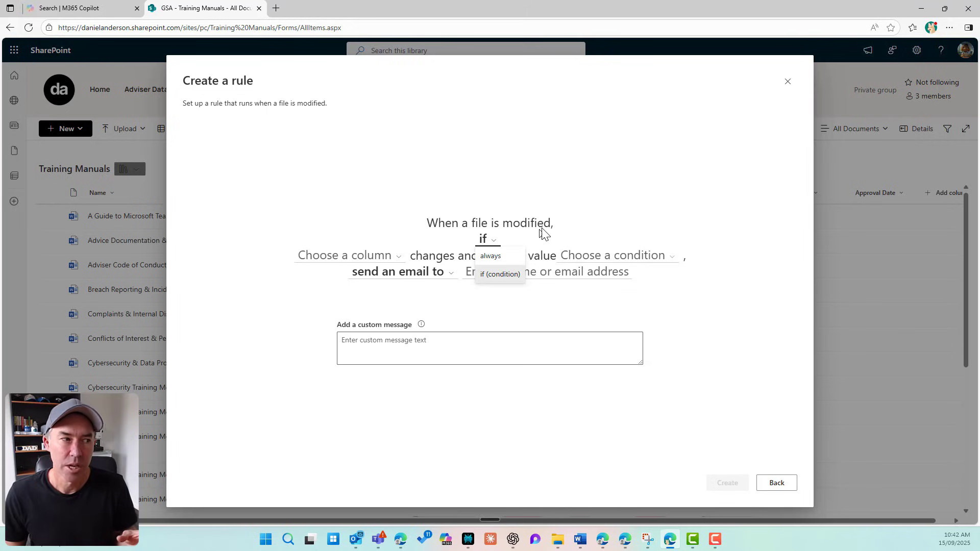
left_click(571, 218)
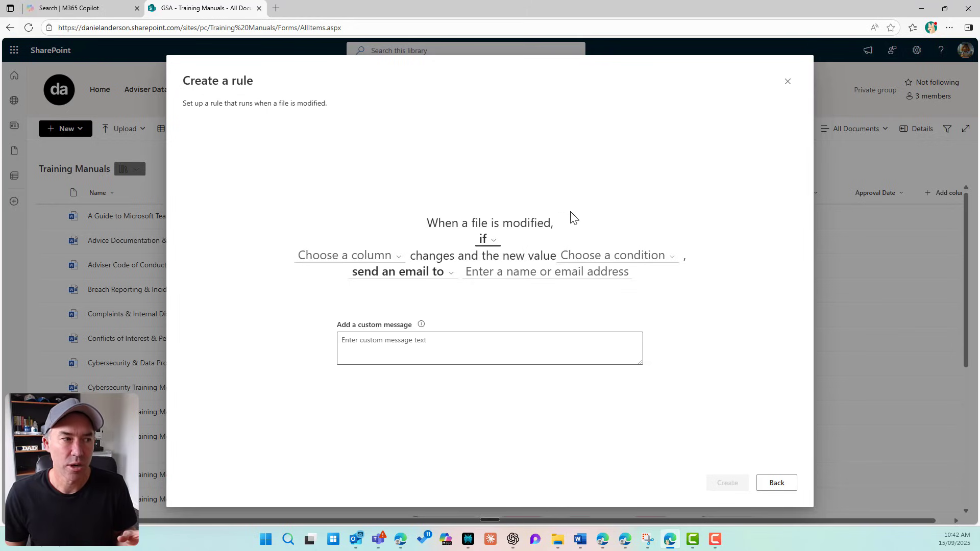
left_click(388, 257)
left_click(358, 284)
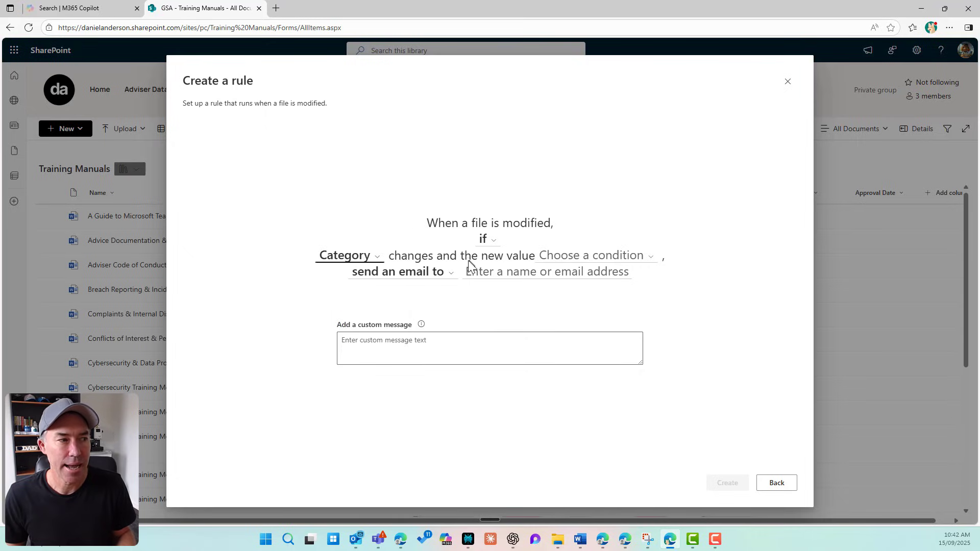
Step: Set the Category condition to 'is anything', keeping send an email as the action
left_click(559, 259)
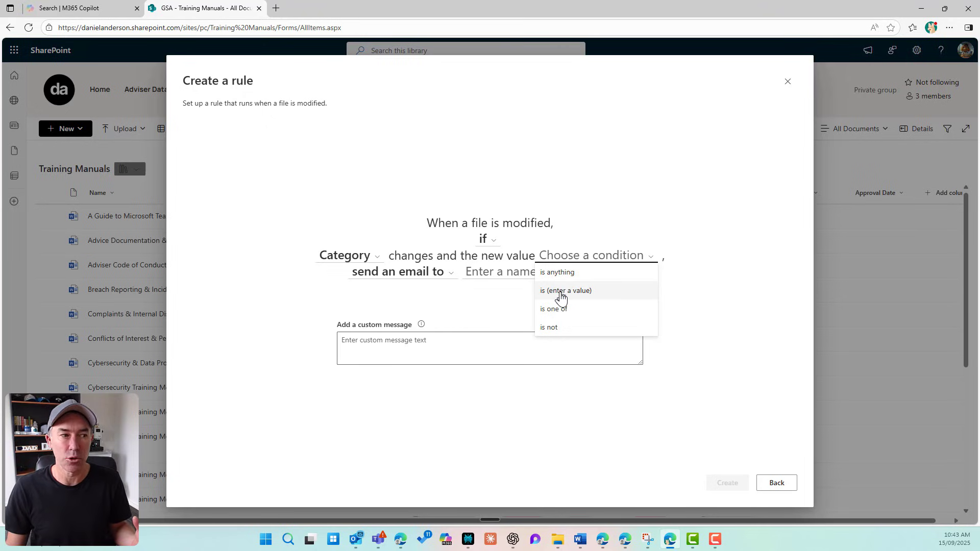
left_click(558, 310)
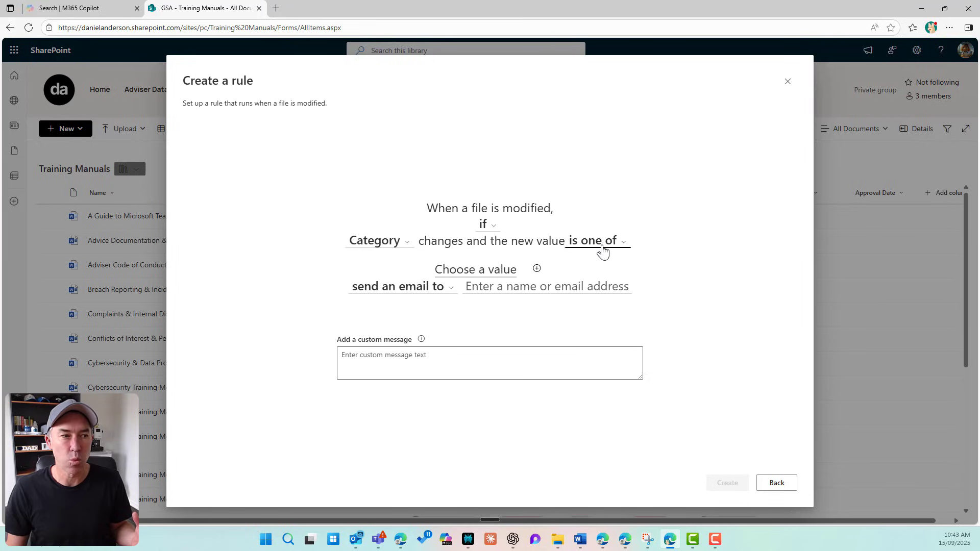
left_click(606, 245)
left_click(577, 317)
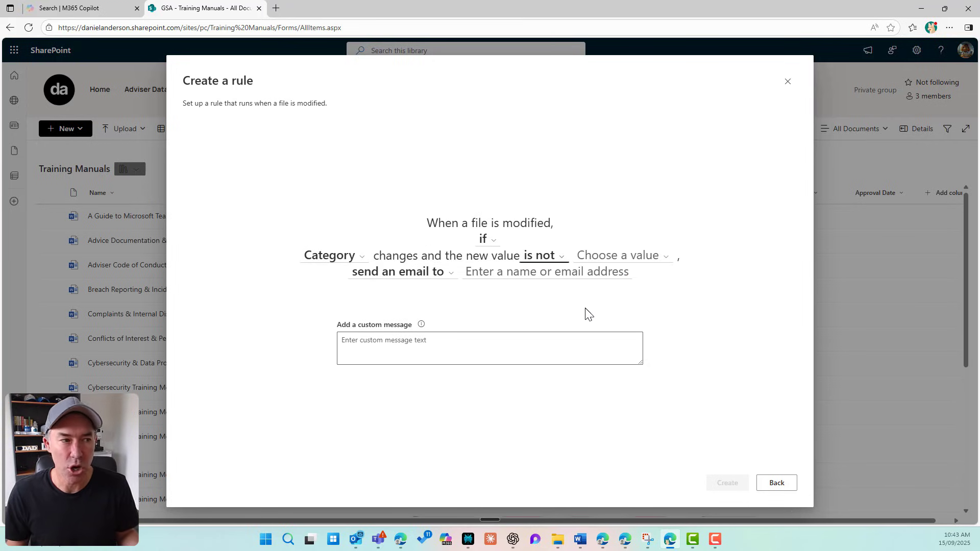
left_click(451, 274)
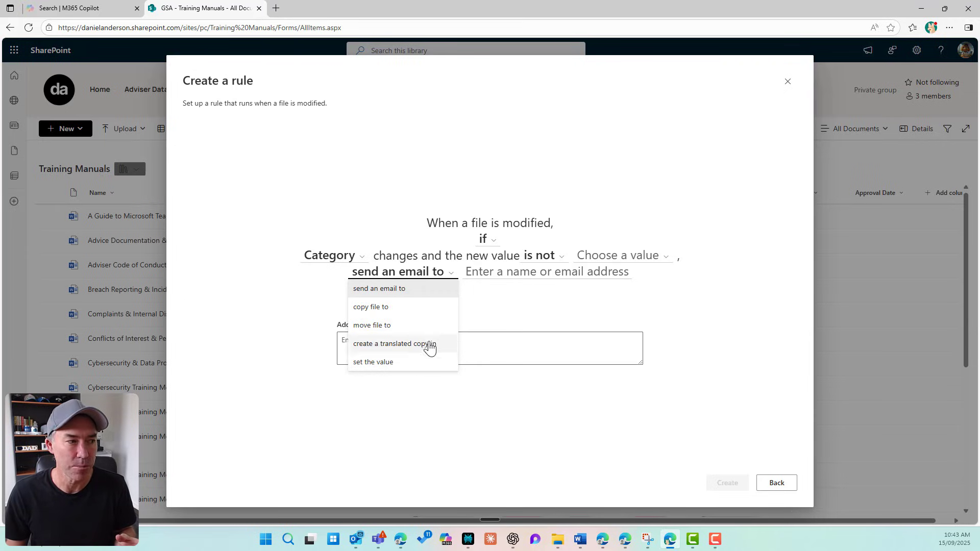
left_click(400, 298)
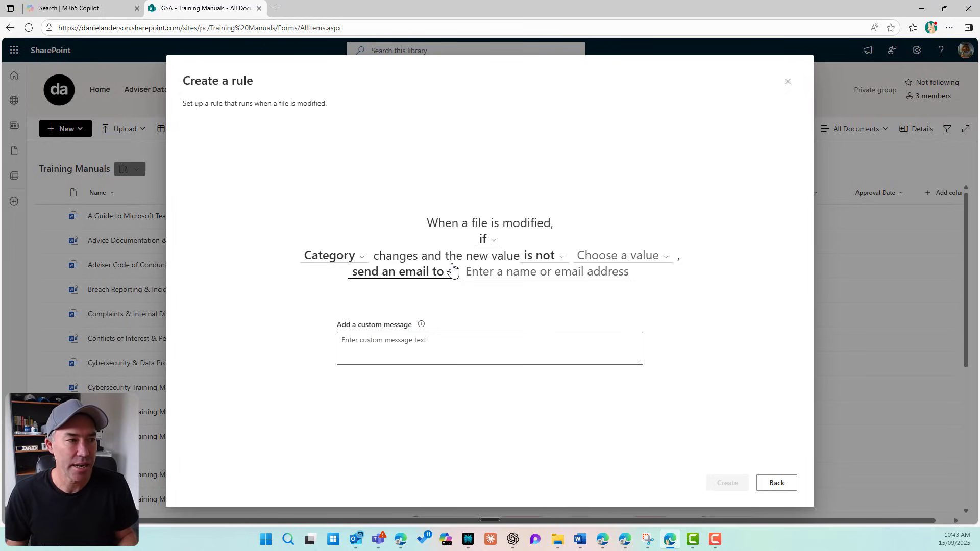
left_click(553, 261)
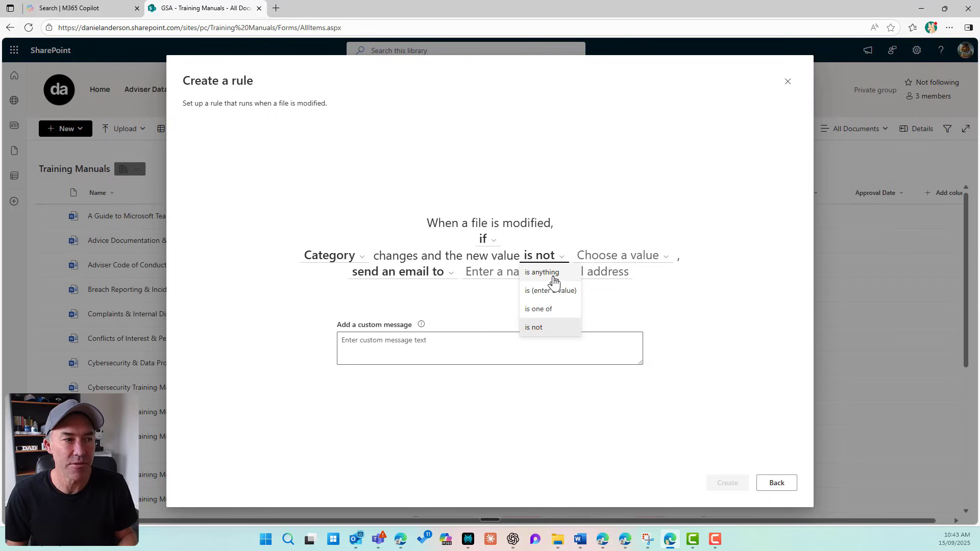
left_click(556, 275)
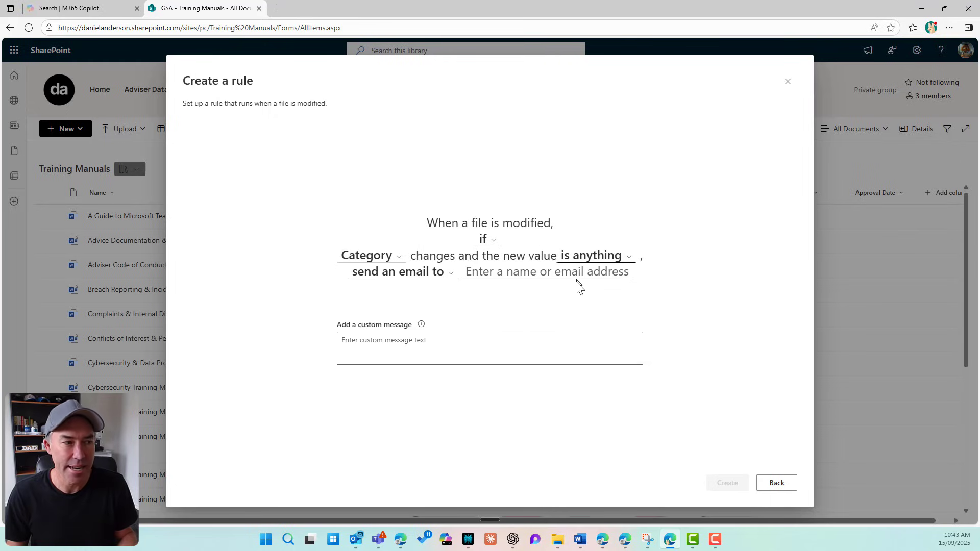
Step: Send the email to Me with the custom message 'The category of this file has changed'
left_click(531, 275)
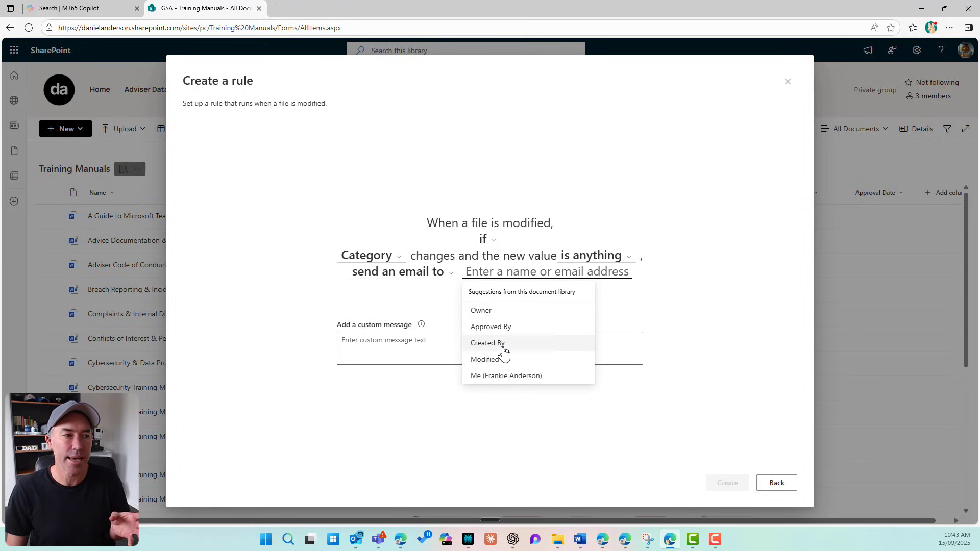
left_click(483, 377)
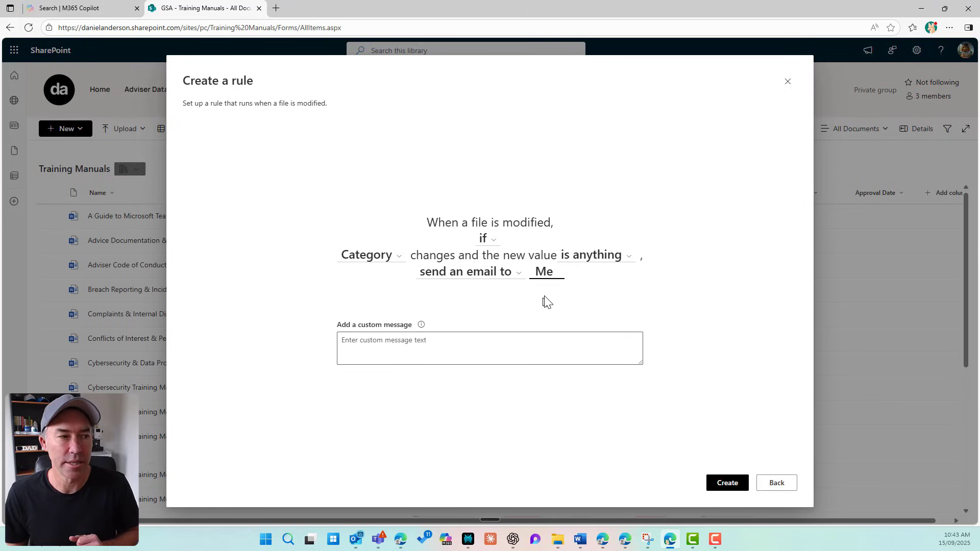
left_click(545, 273)
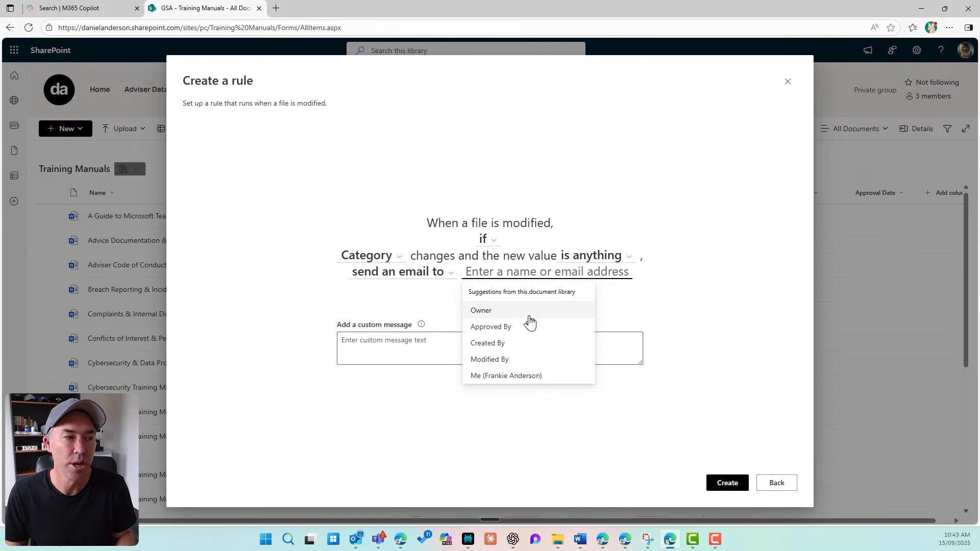
left_click(526, 376)
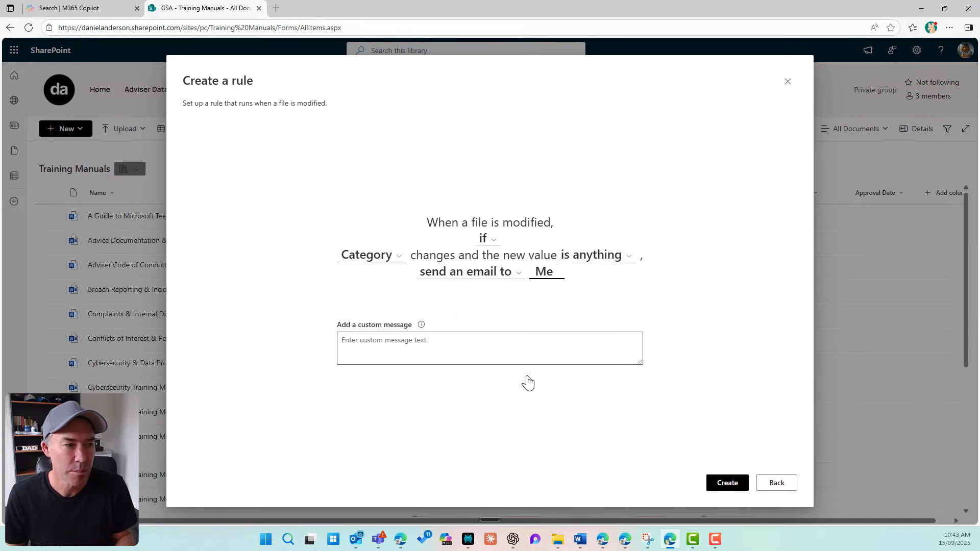
left_click(507, 343)
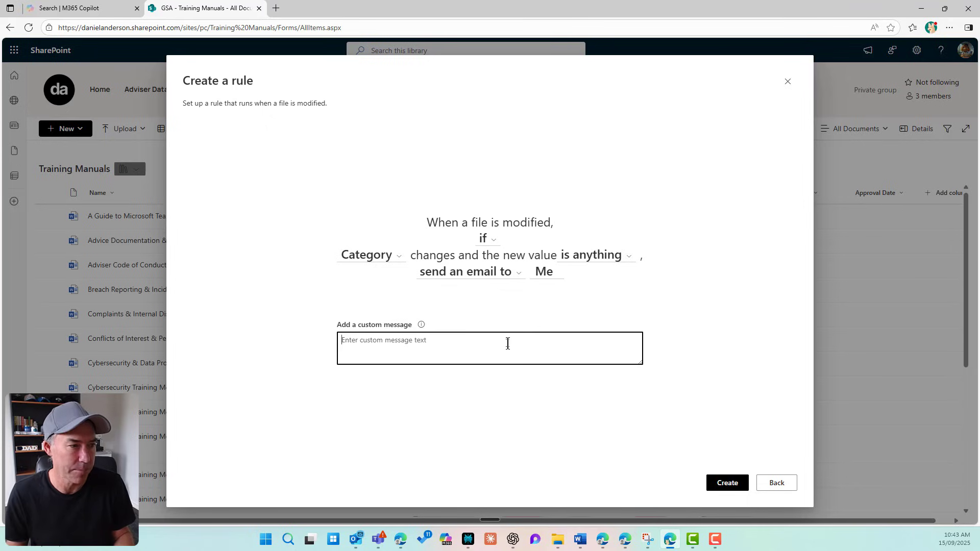
type("The c")
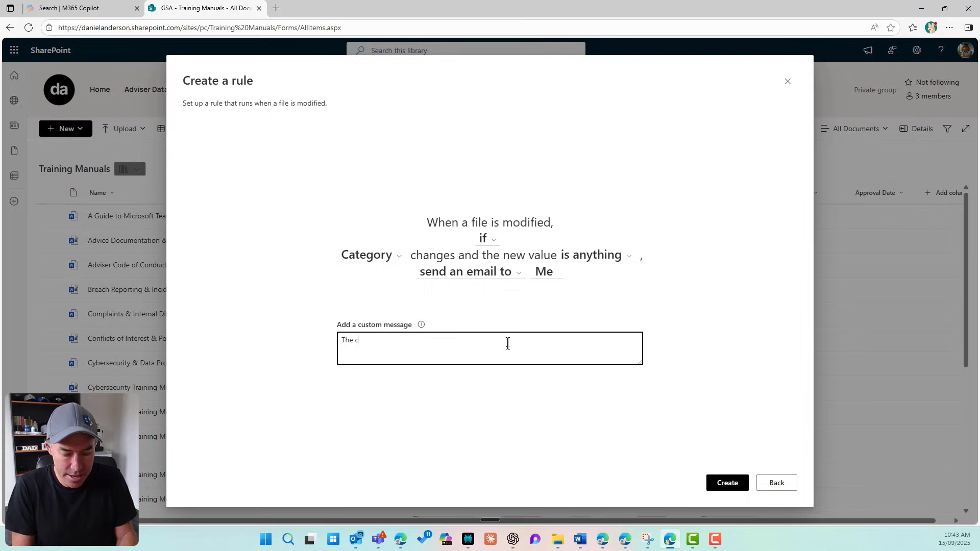
type("ategory of this")
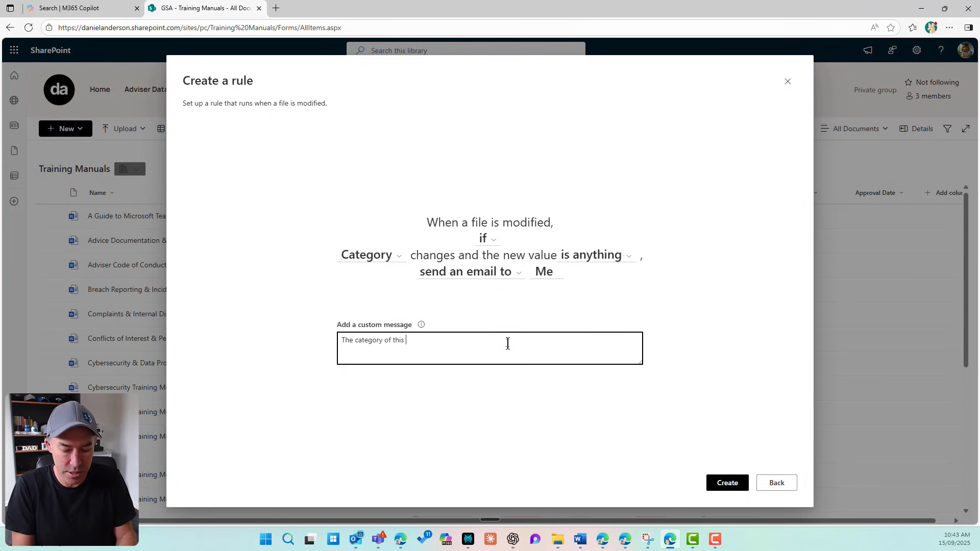
type(" file has ch")
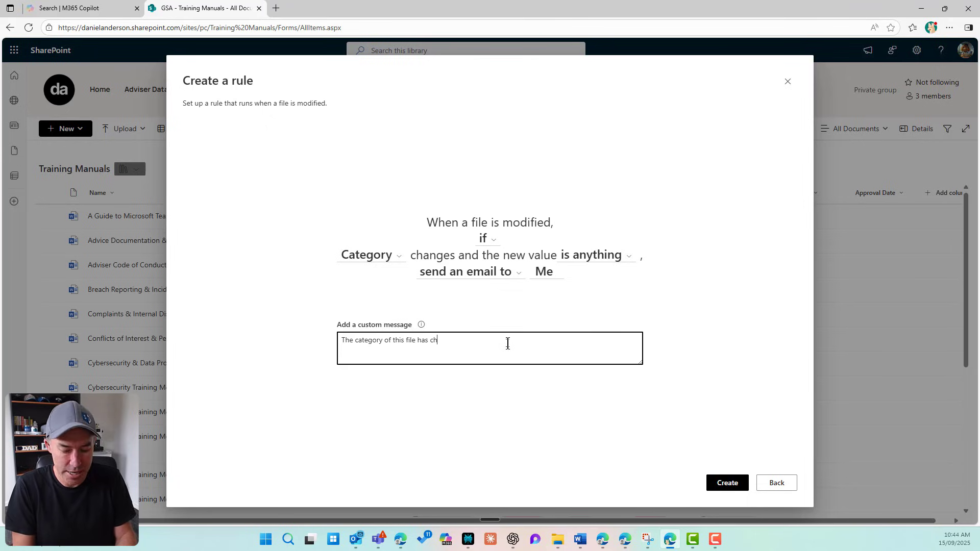
type("anged")
Step: Save the Category-change rule and start a new rule triggered when a new file is added
left_click(736, 488)
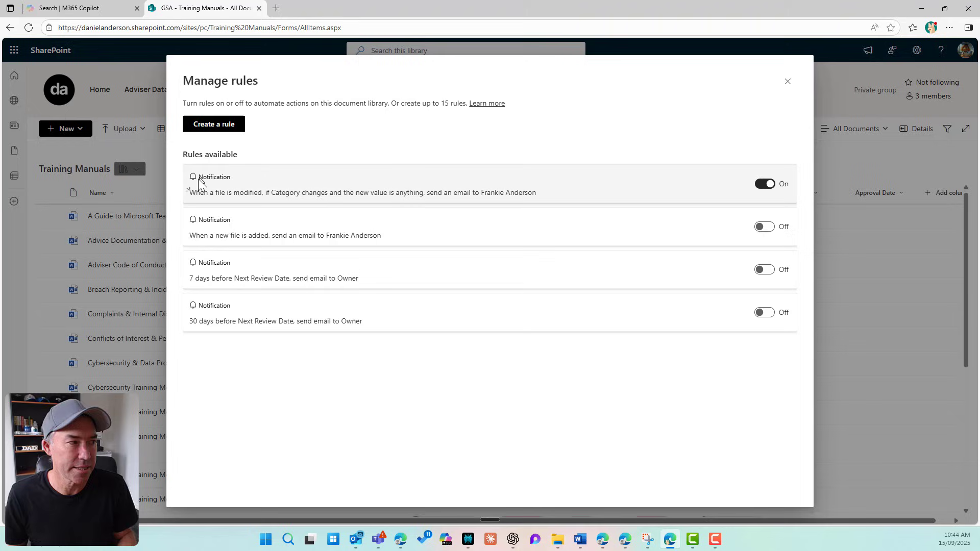
left_click(229, 128)
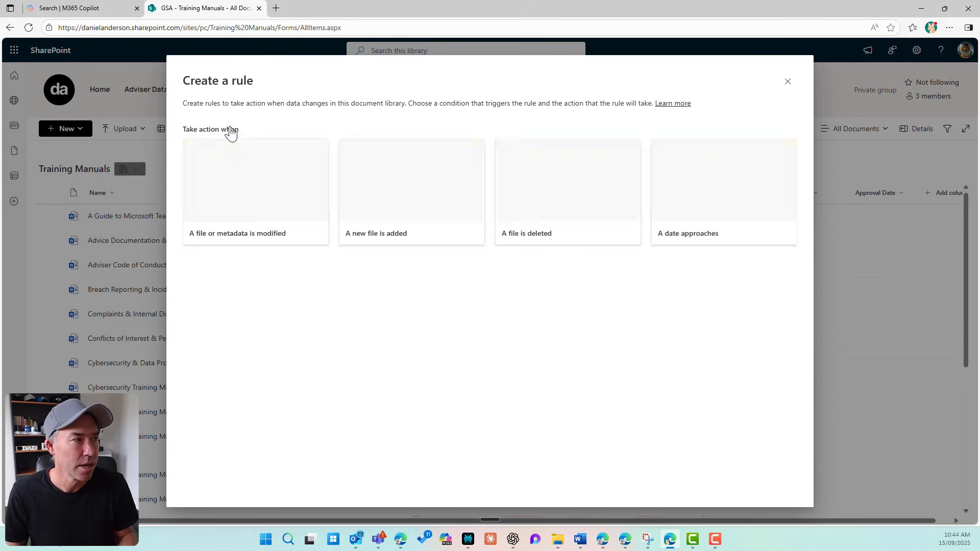
left_click(391, 233)
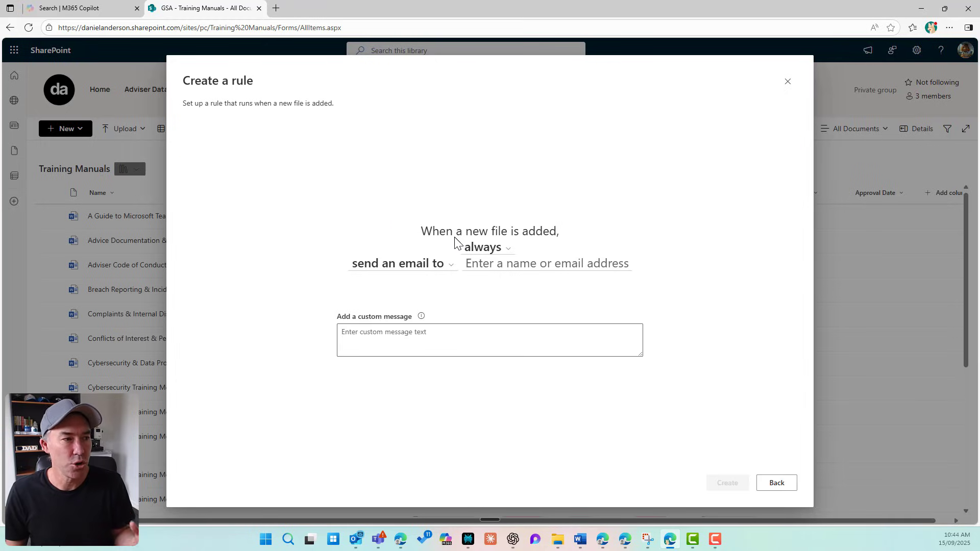
Step: Make the new-file rule conditional on Owner being a specific person
left_click(506, 250)
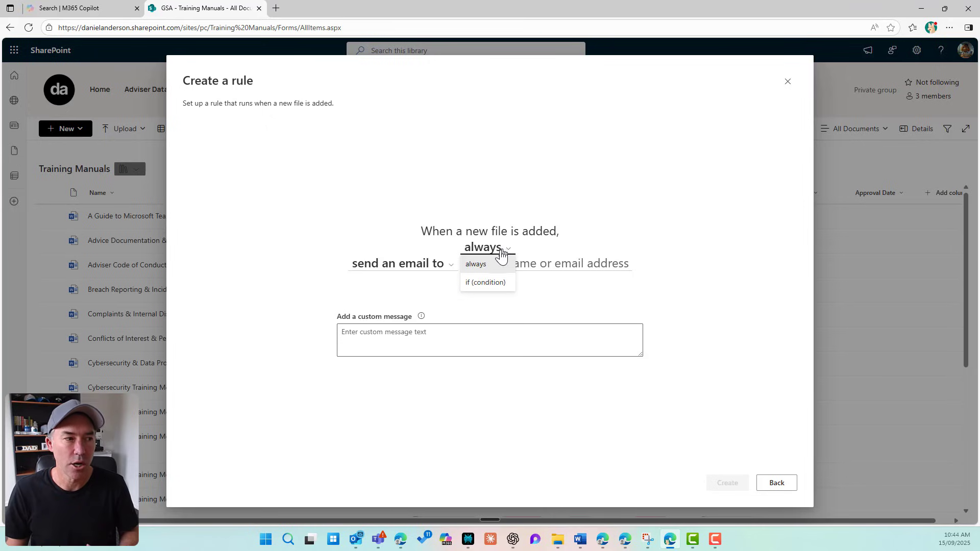
left_click(495, 284)
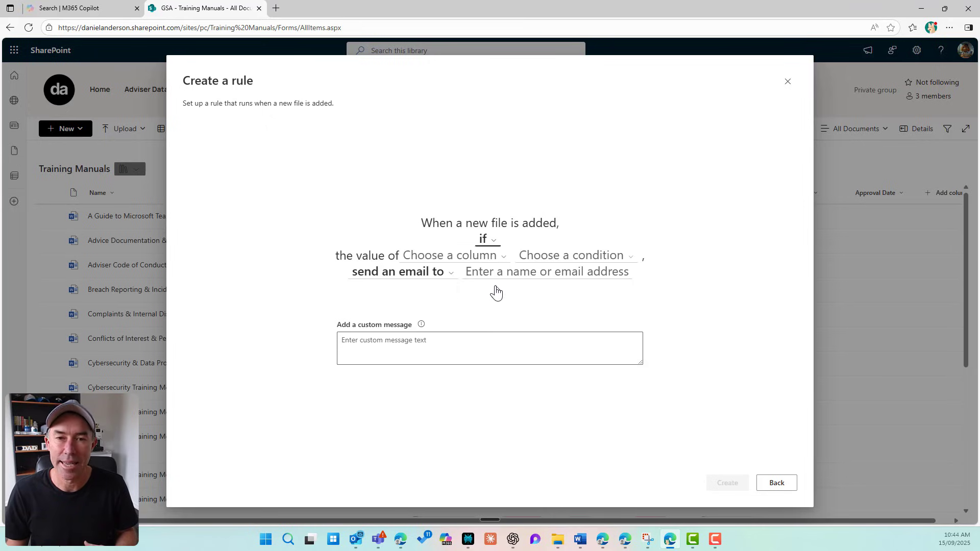
left_click(486, 240)
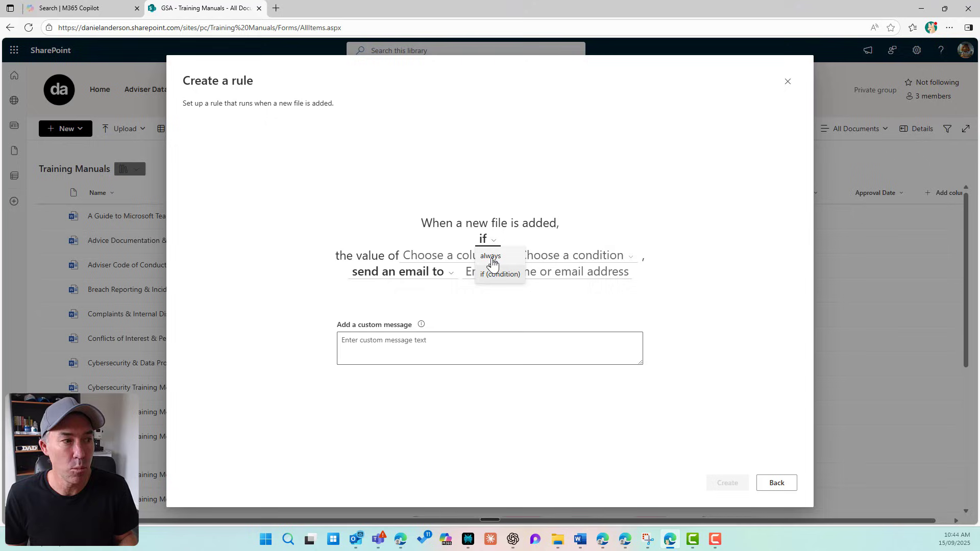
left_click(492, 259)
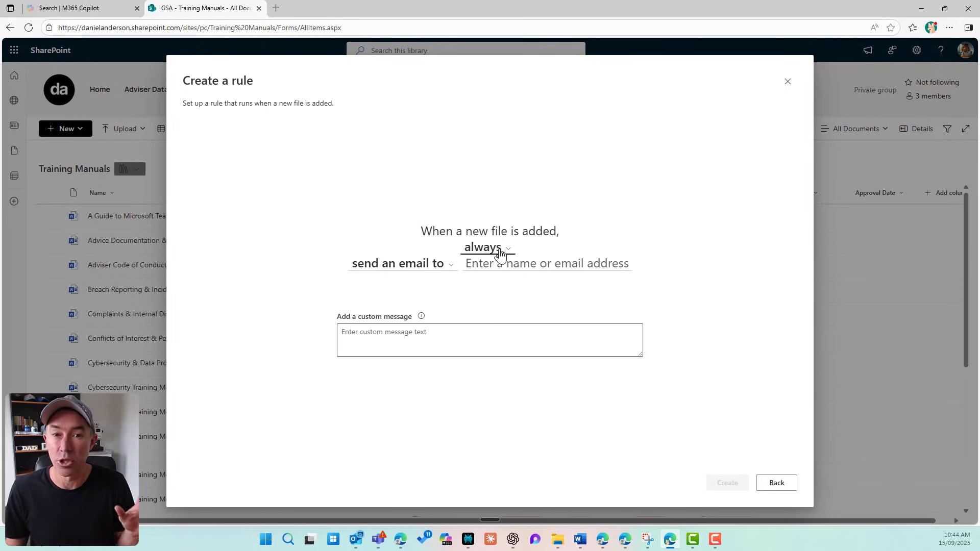
left_click(500, 250)
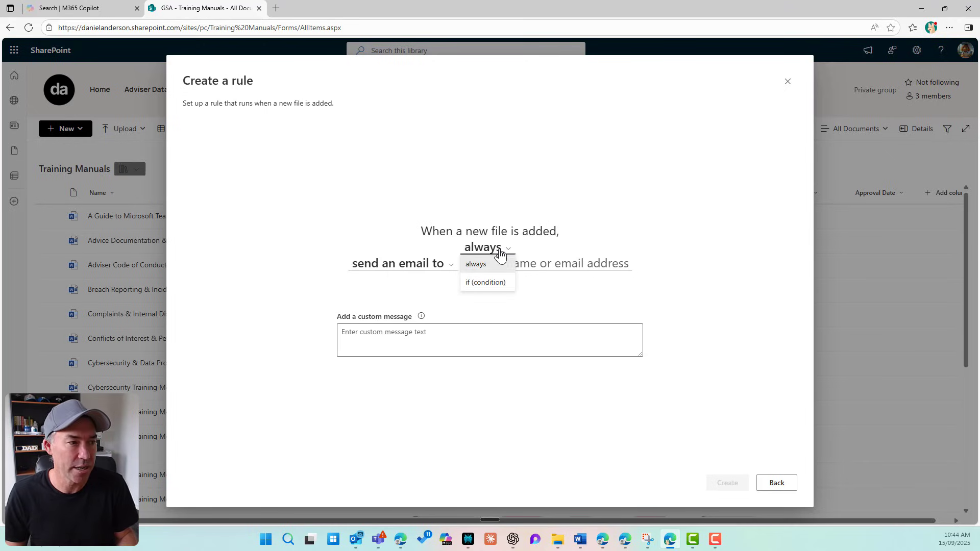
left_click(489, 283)
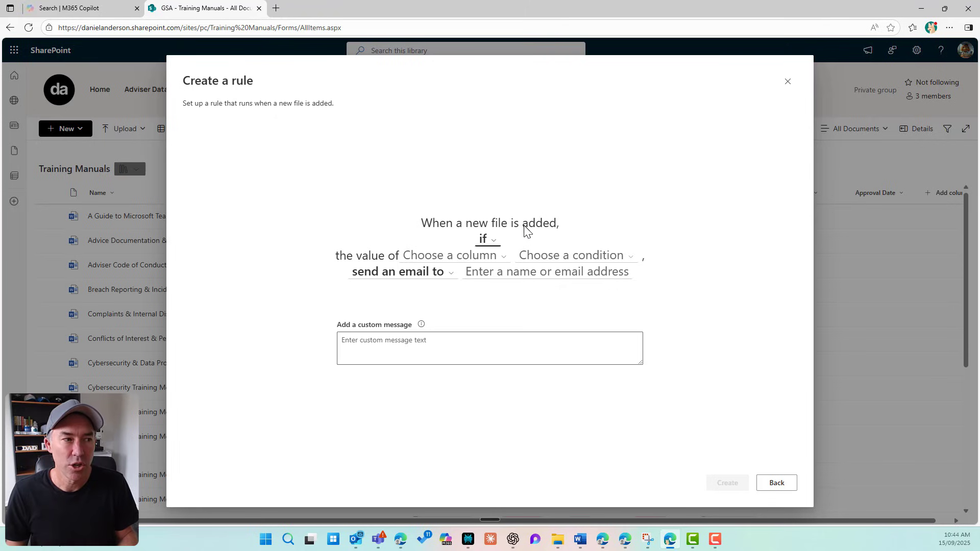
left_click(443, 260)
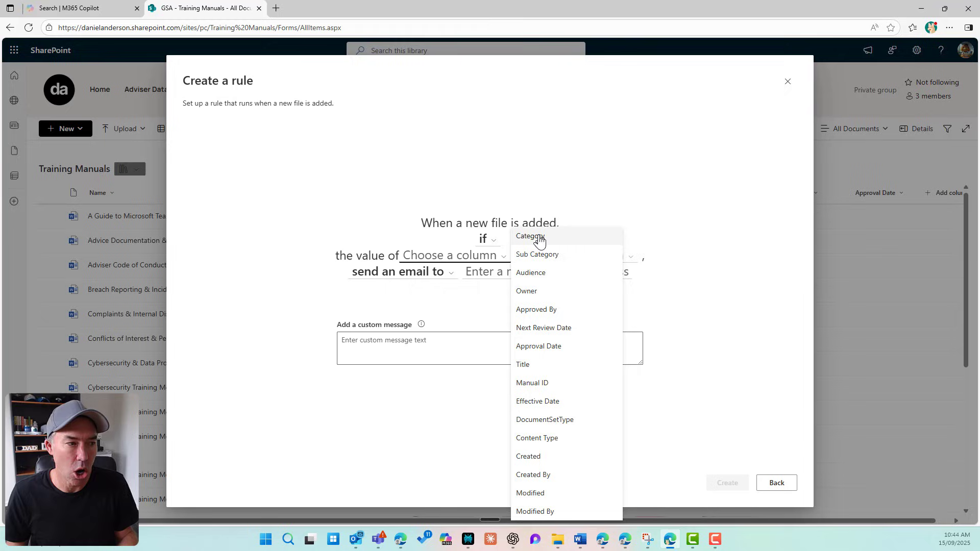
left_click(549, 290)
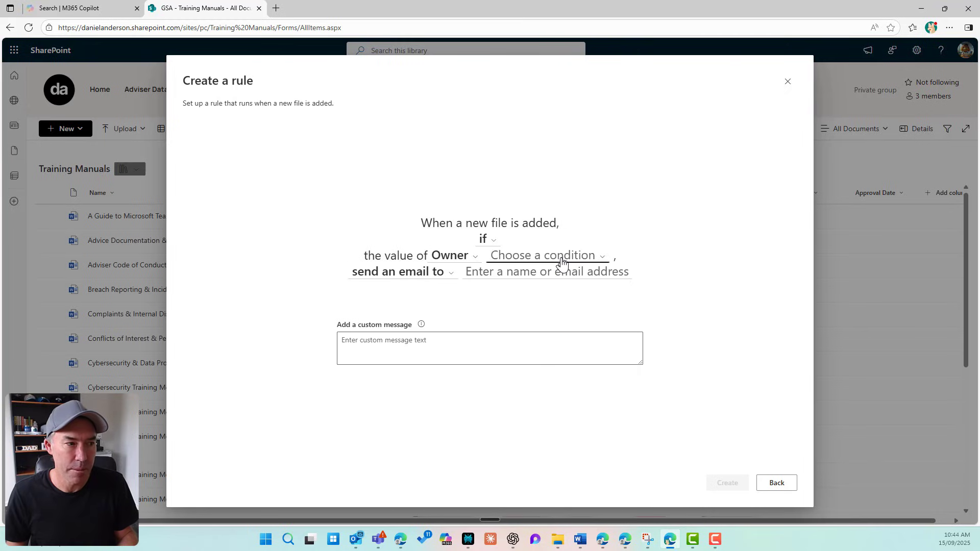
left_click(558, 266)
left_click(538, 275)
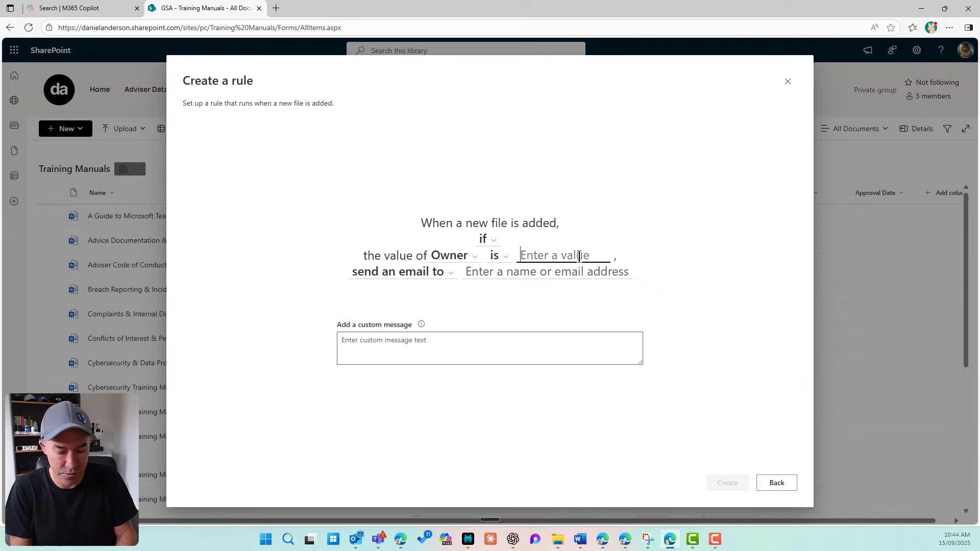
type("Frank")
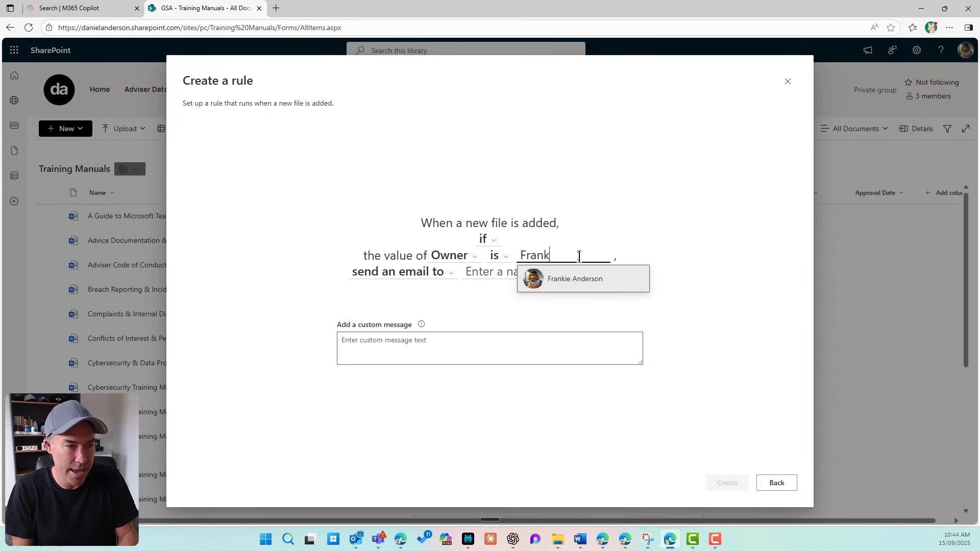
left_click(586, 286)
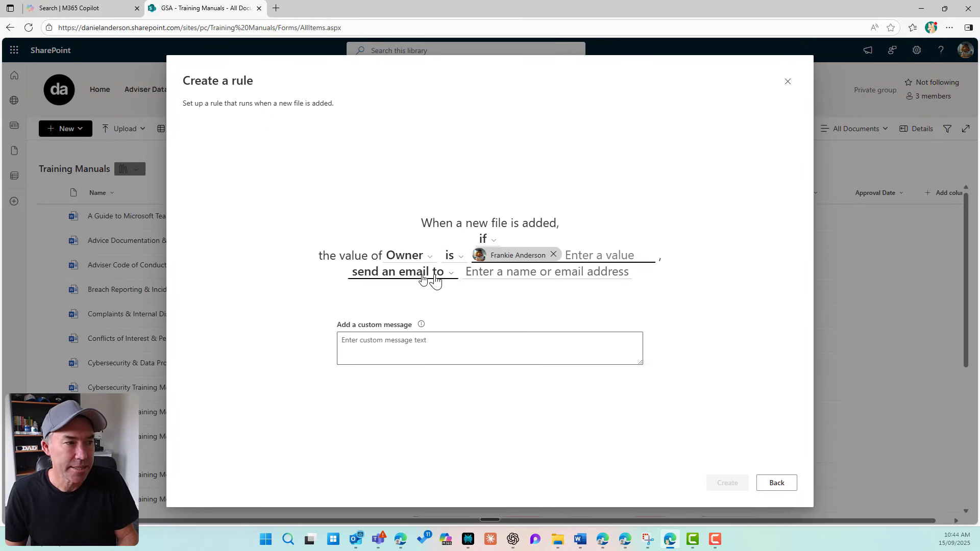
Step: Email Me with the message 'A new file aws added and I am the owner' and create the rule
left_click(493, 271)
left_click(524, 382)
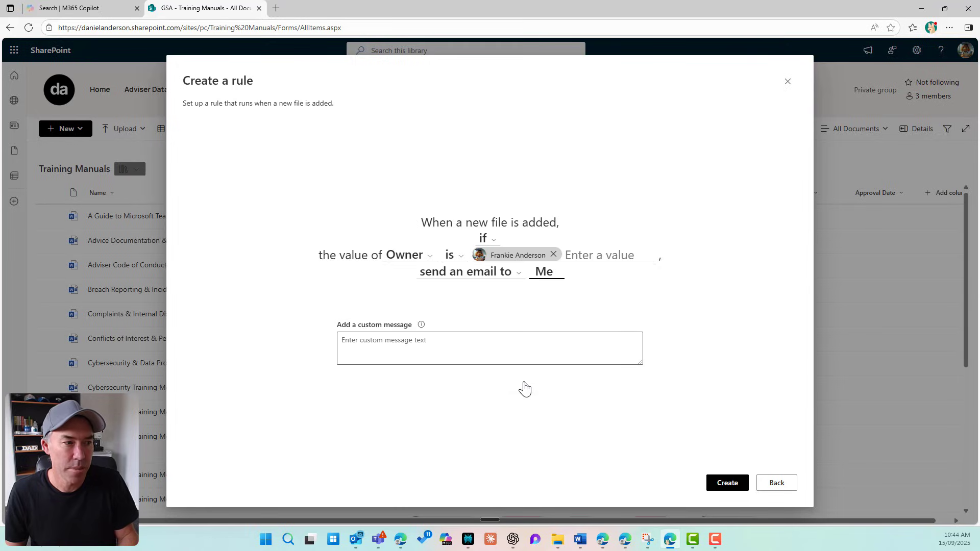
left_click(435, 346)
type("A")
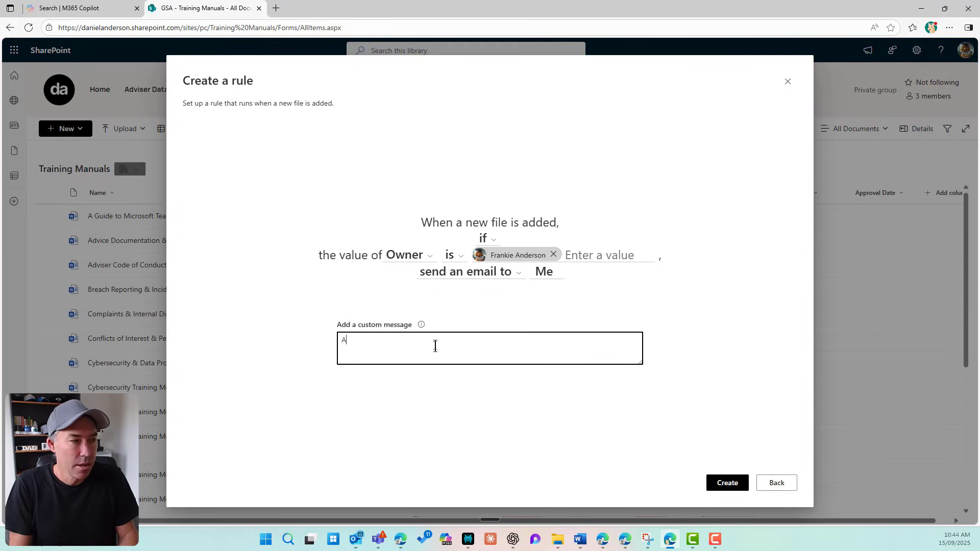
type(" new file aw")
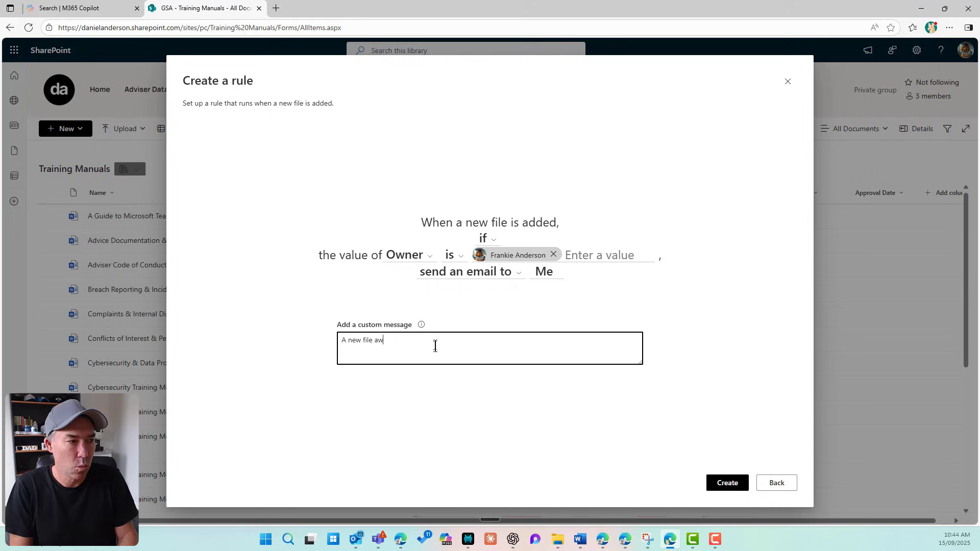
key("BackSpace")
key("BackSpace")
type("was added ")
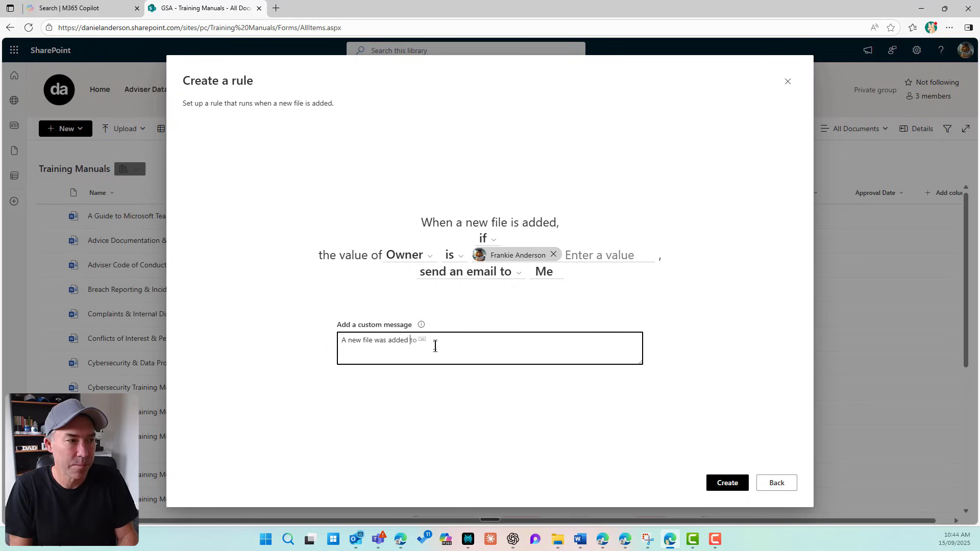
type("and I am the ")
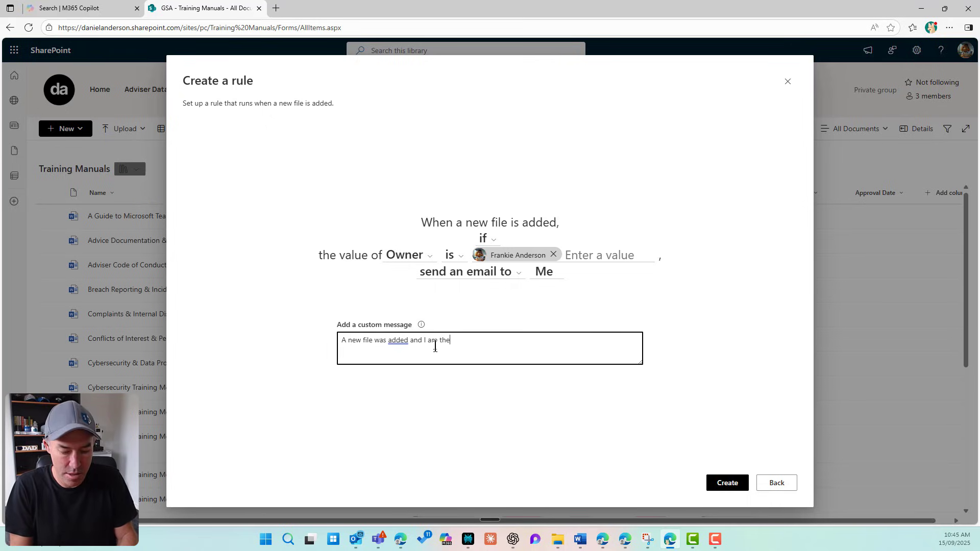
type("owner")
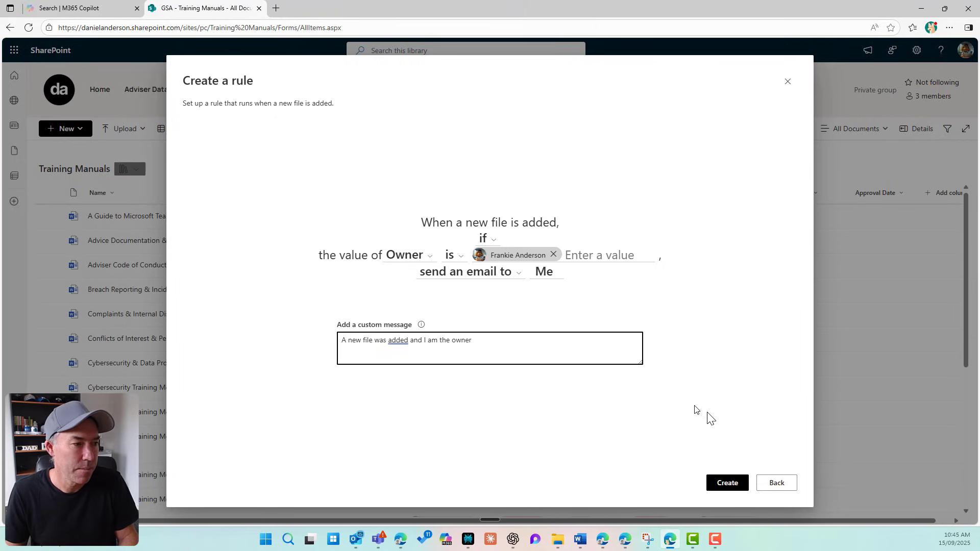
left_click(709, 483)
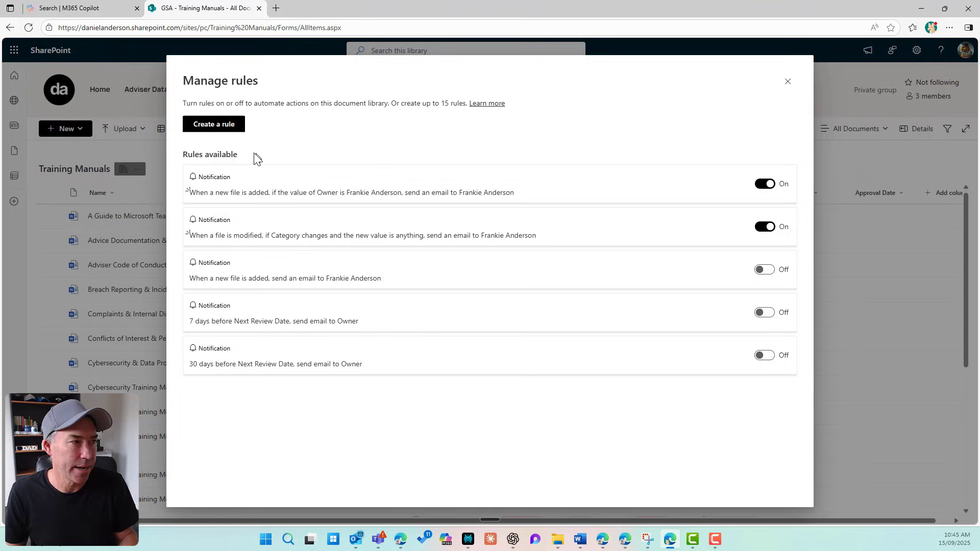
Step: Create a file-deleted rule that emails Me the message 'THis file was deleted'
left_click(229, 127)
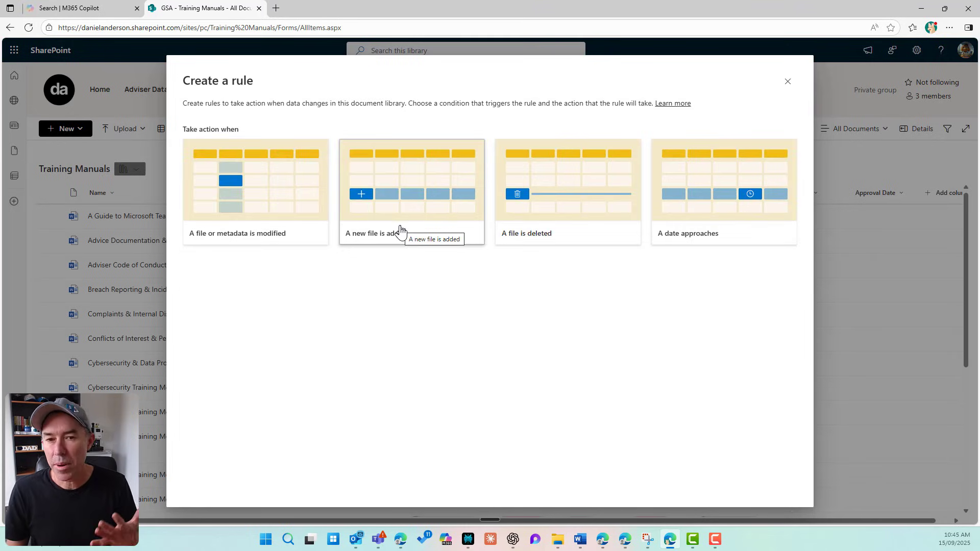
left_click(553, 204)
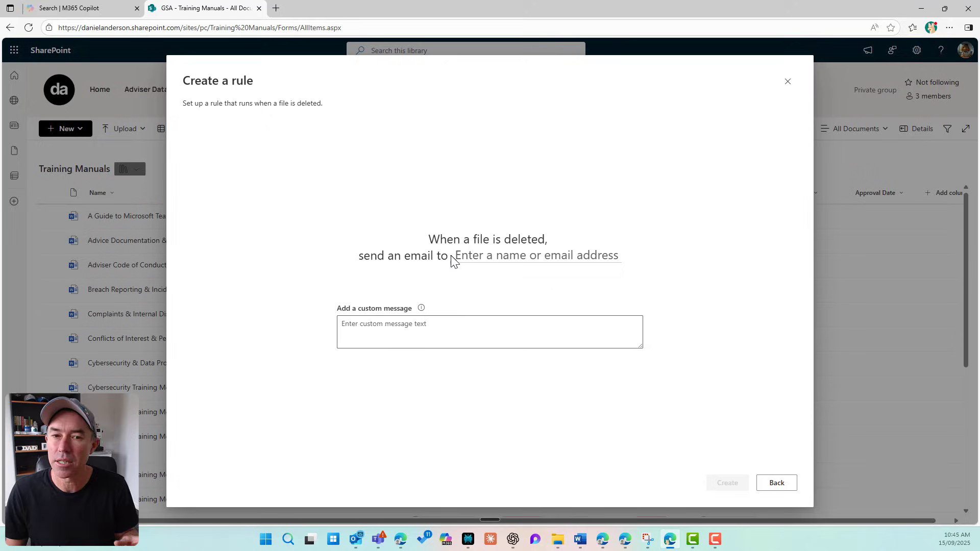
left_click(507, 256)
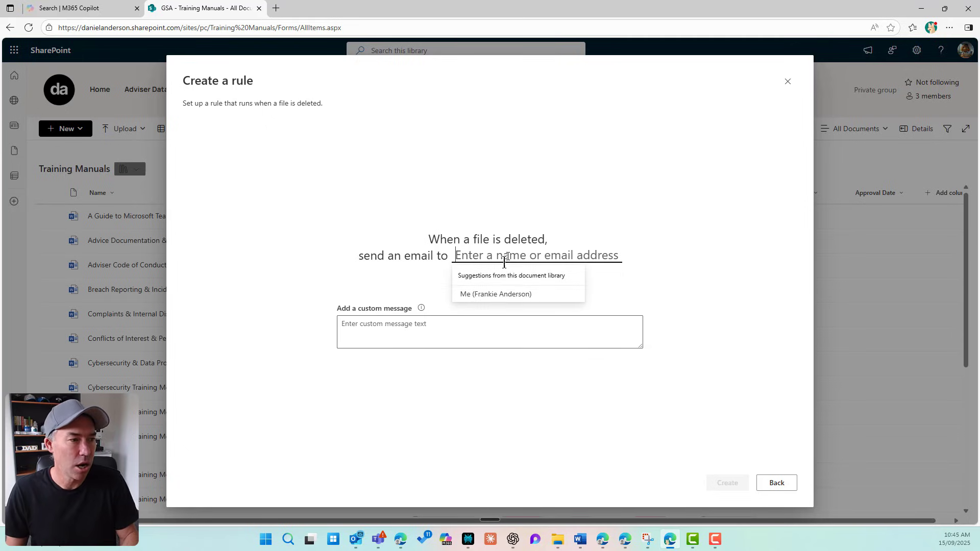
left_click(504, 296)
left_click(538, 328)
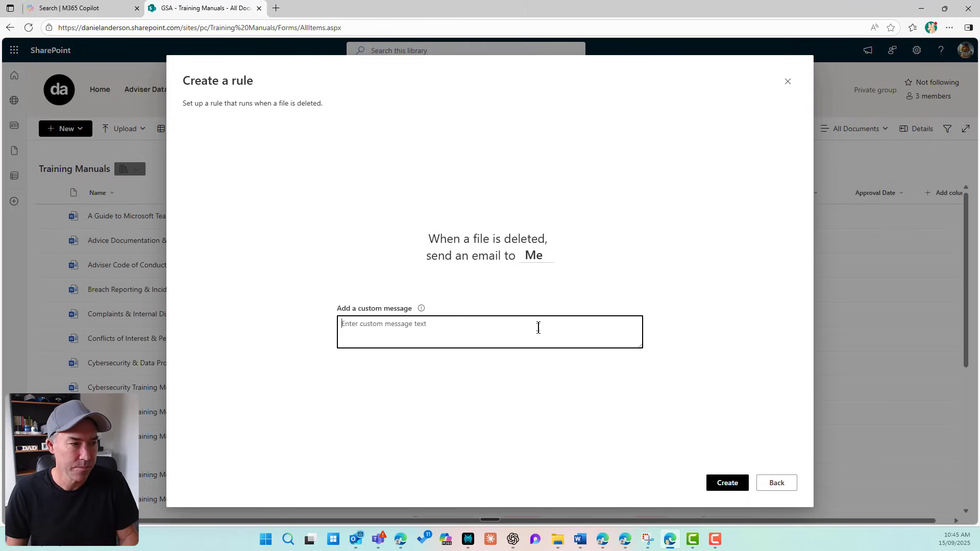
type("A")
key("BackSpace")
type("THis file wa")
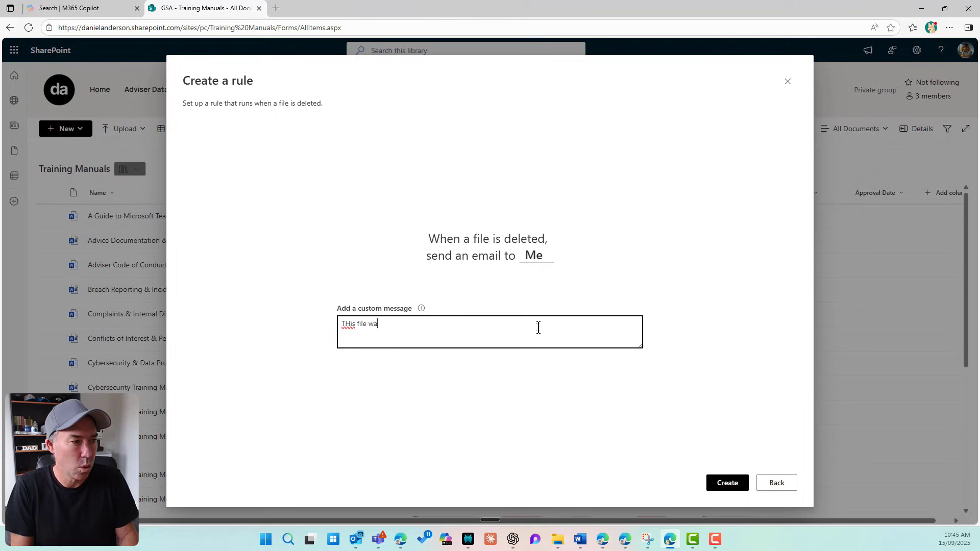
type("s deleted")
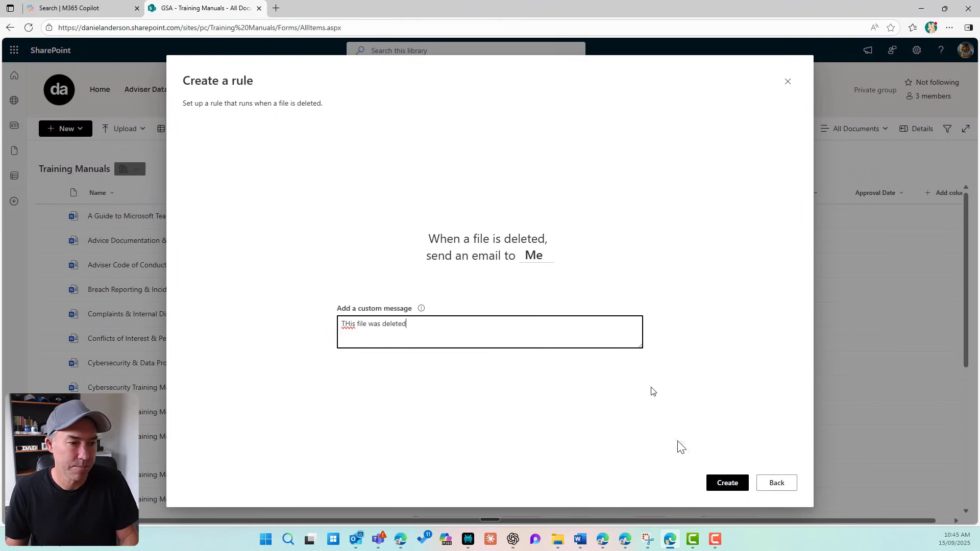
left_click(719, 484)
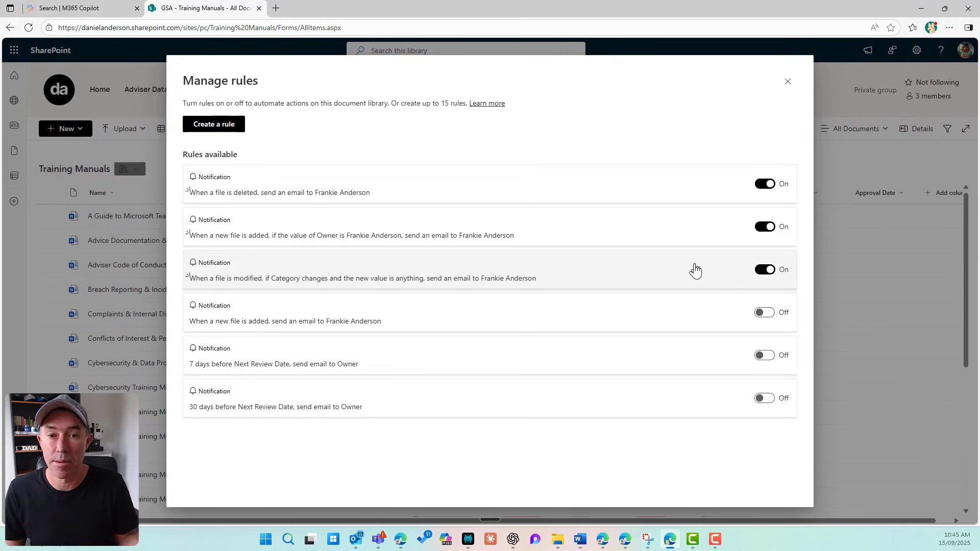
Step: Draft a date-approaches rule emailing Me 14 days before Effective Date
left_click(214, 125)
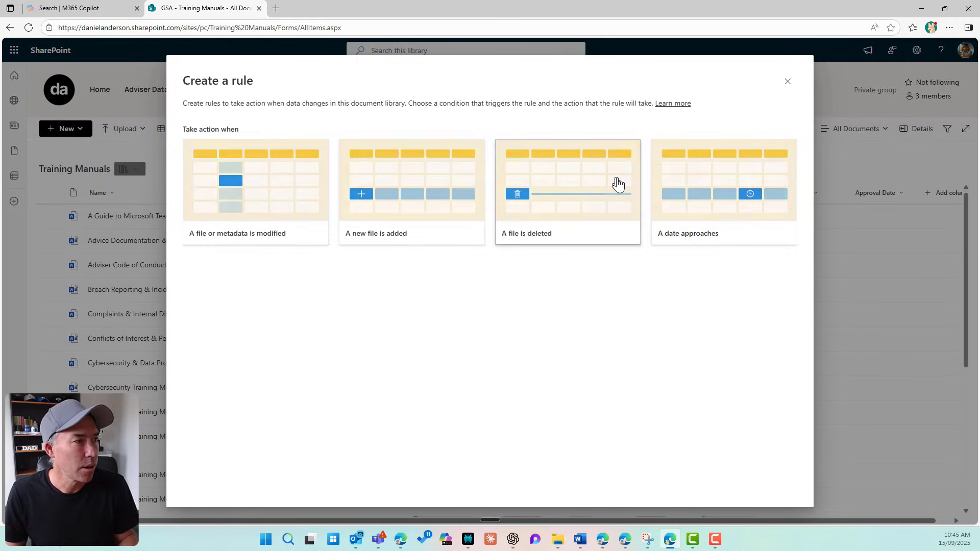
left_click(706, 199)
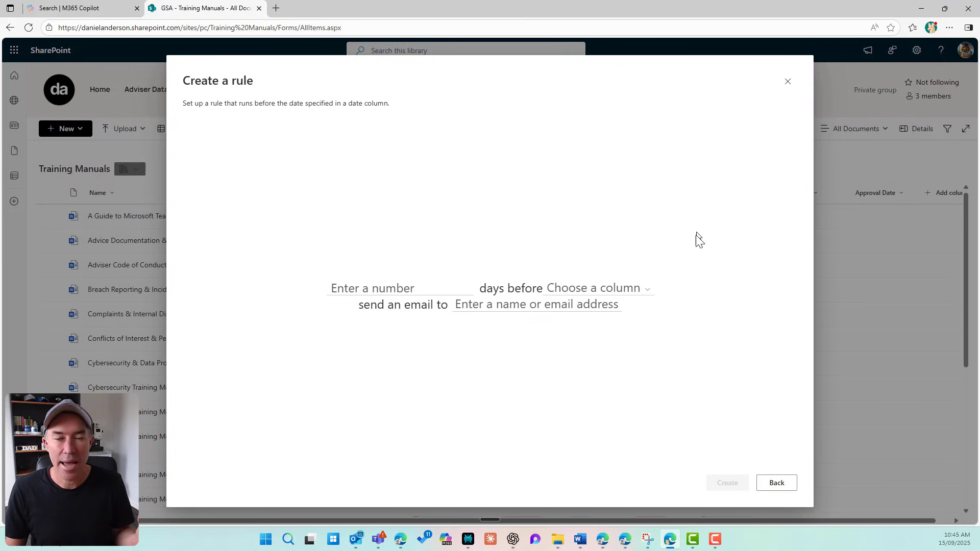
left_click(634, 292)
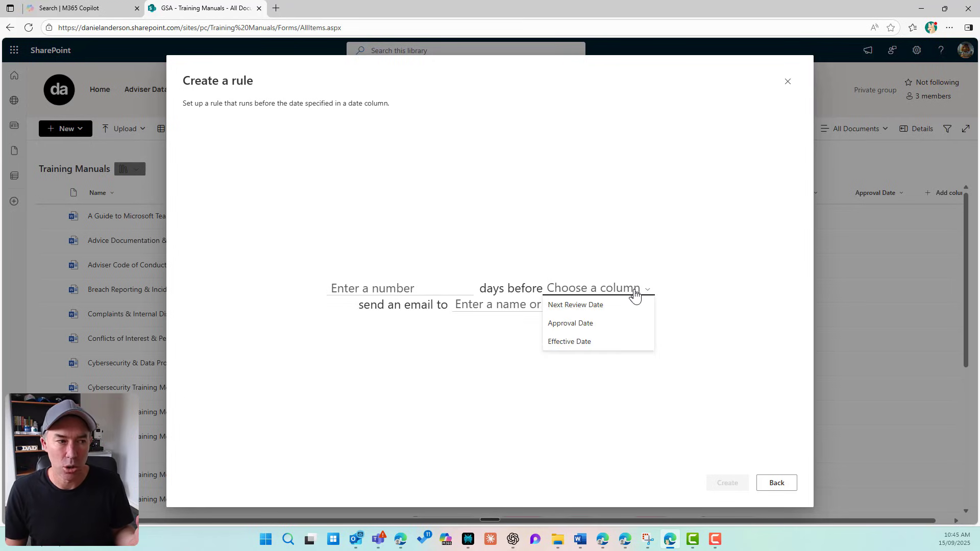
left_click(580, 351)
left_click(460, 289)
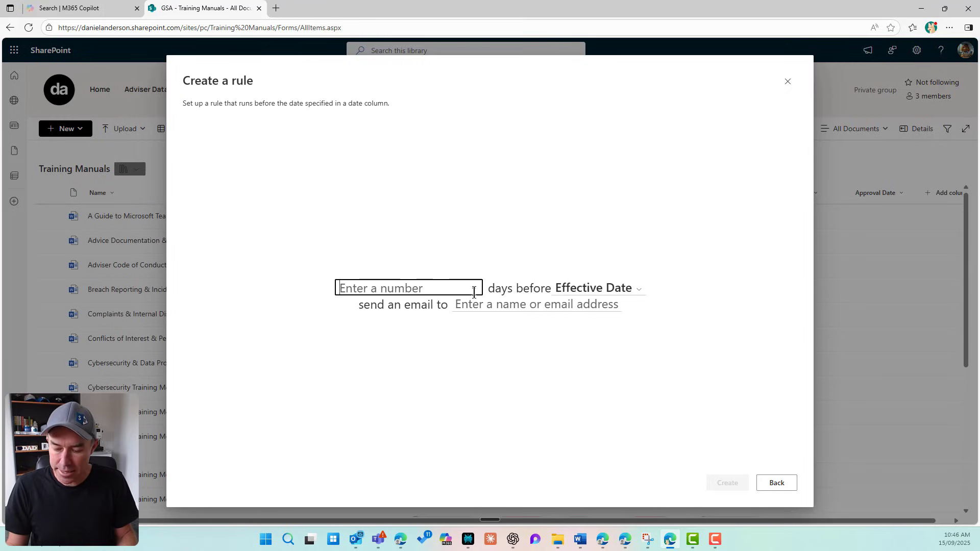
type("14")
left_click(558, 372)
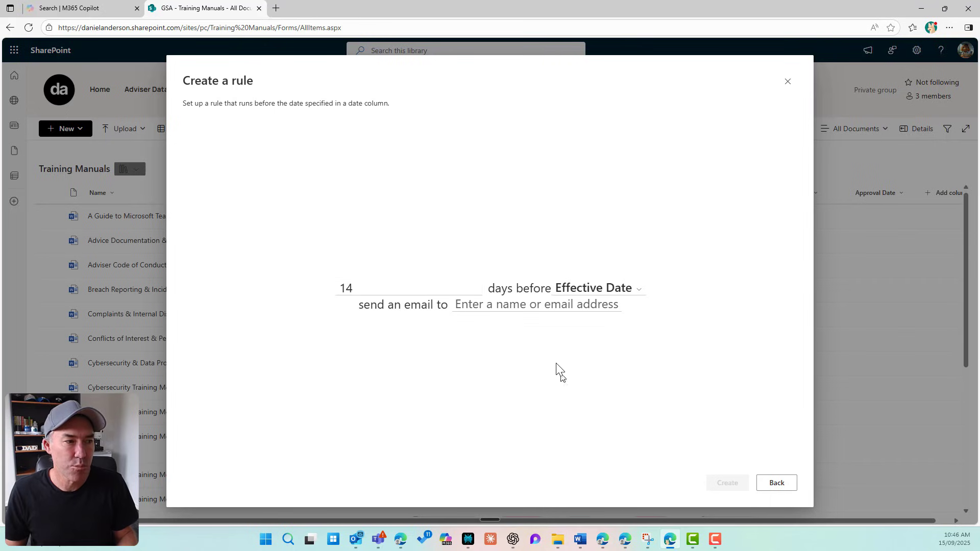
left_click(483, 305)
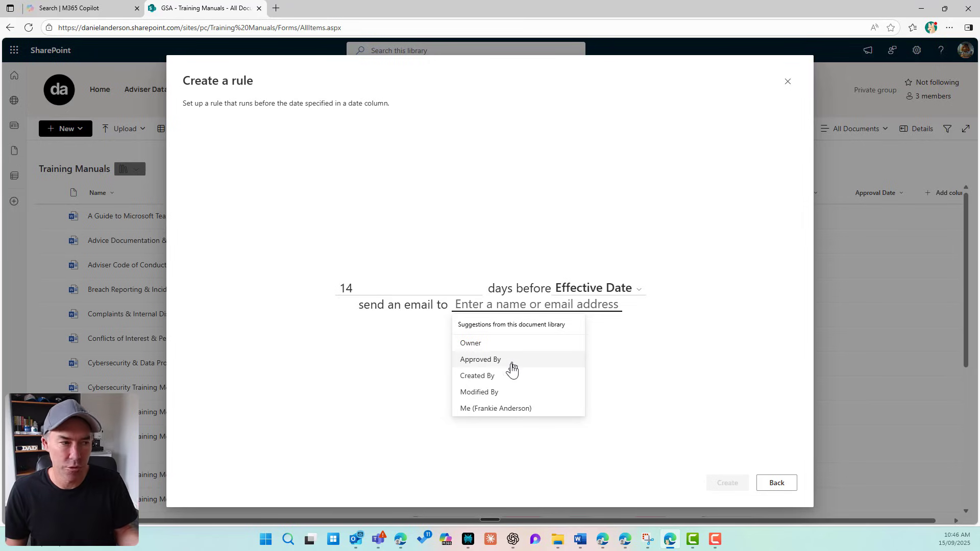
left_click(504, 410)
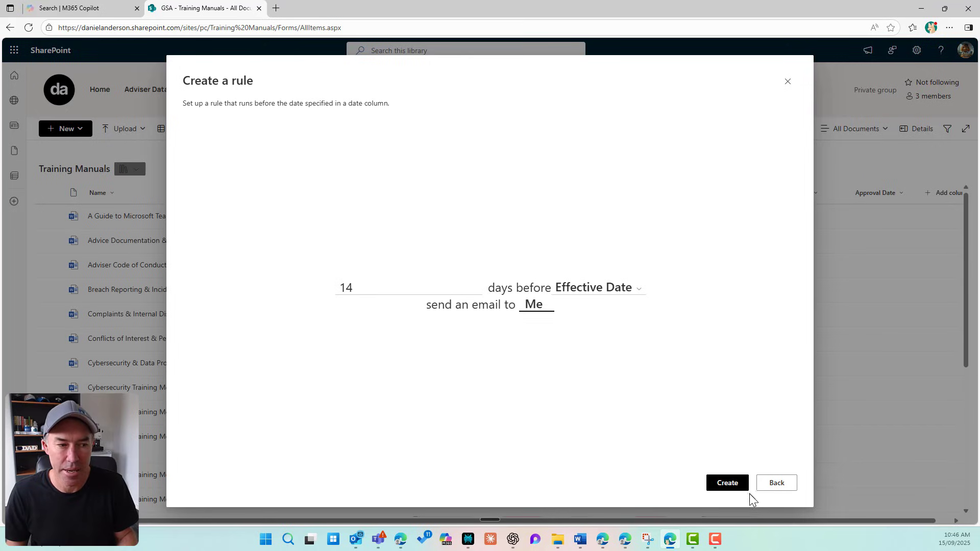
Step: Create the Effective Date reminder rule and close the dialog to return to the library
left_click(735, 489)
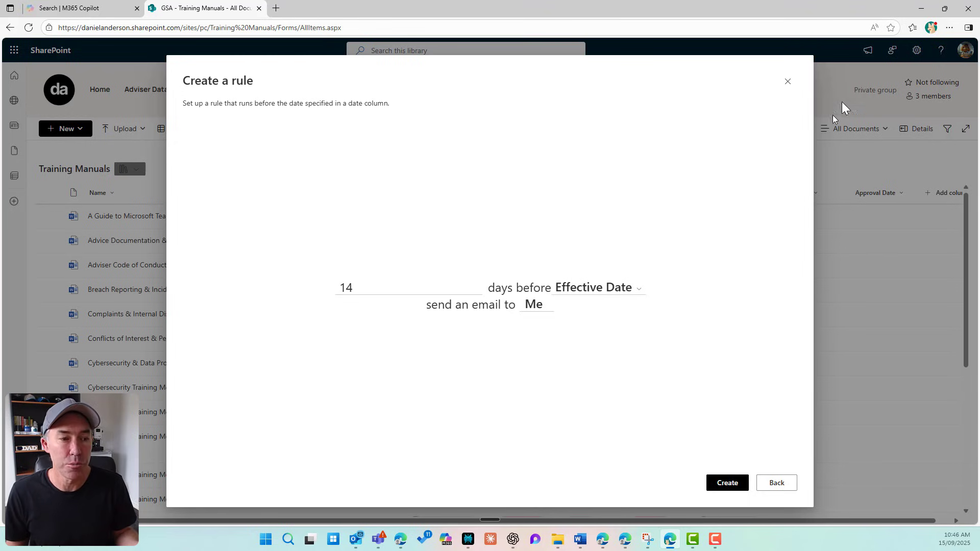
left_click(787, 82)
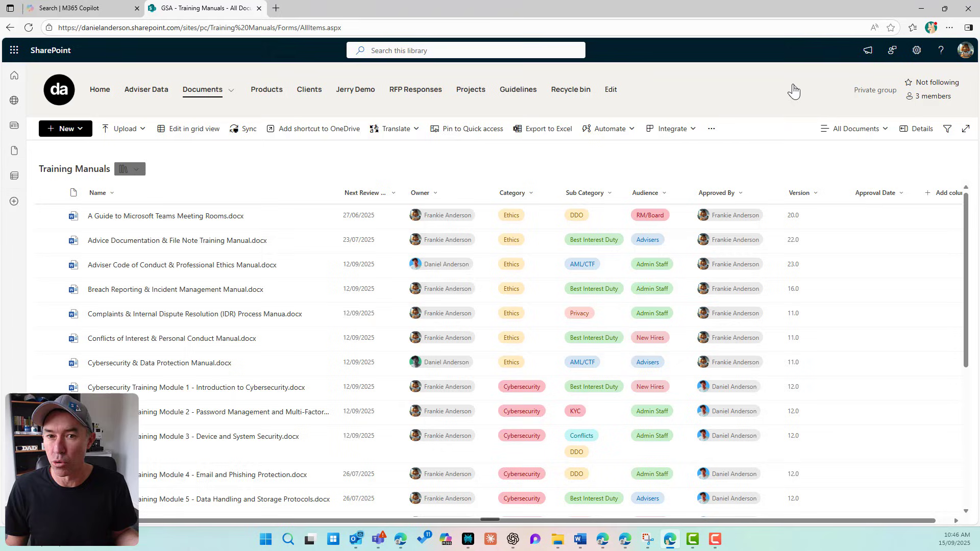